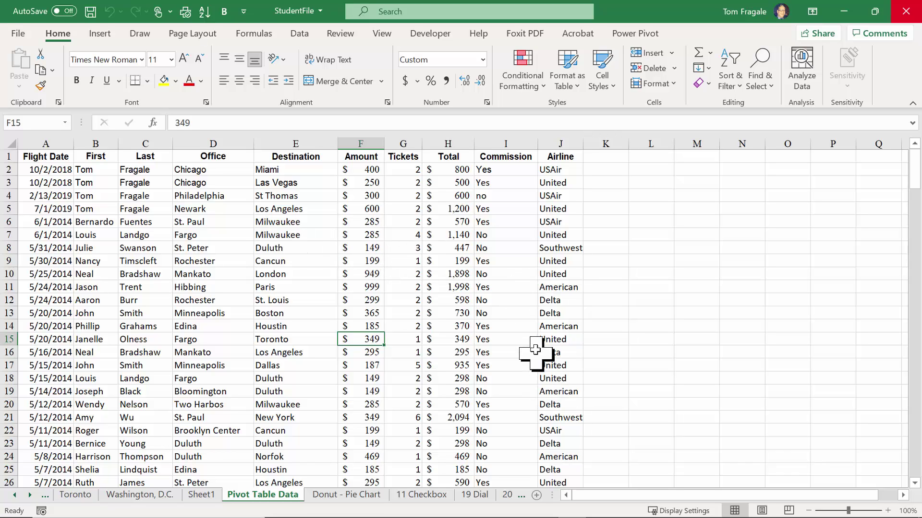
Step: Create an empty PivotTable1 on a new worksheet from the flight data range A1:J204
click(149, 250)
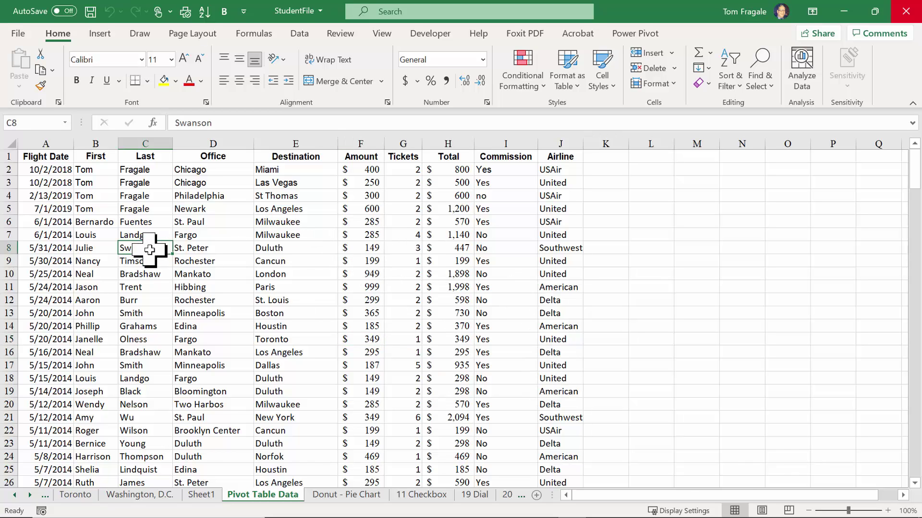
click(100, 39)
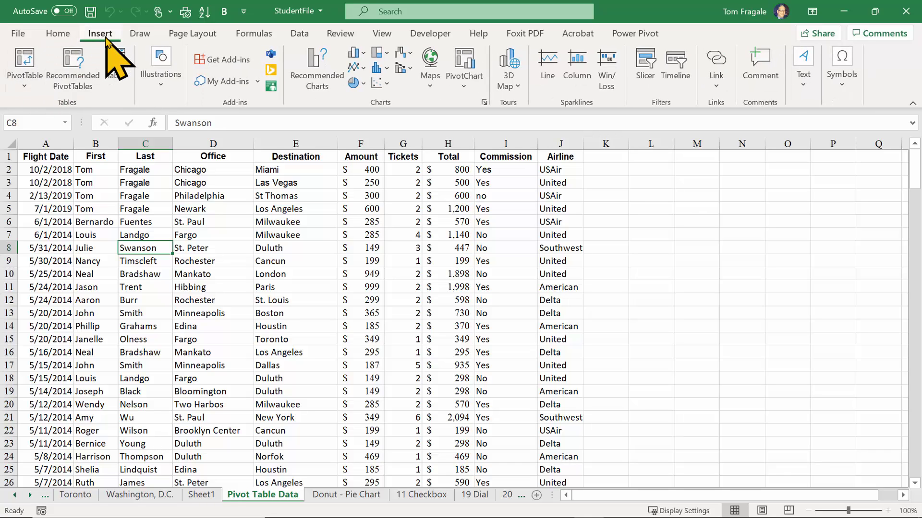
click(26, 63)
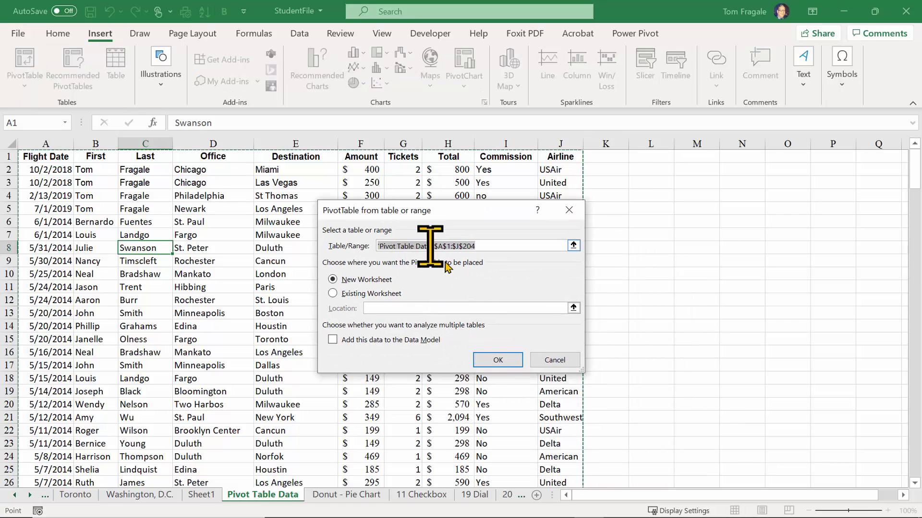
click(490, 360)
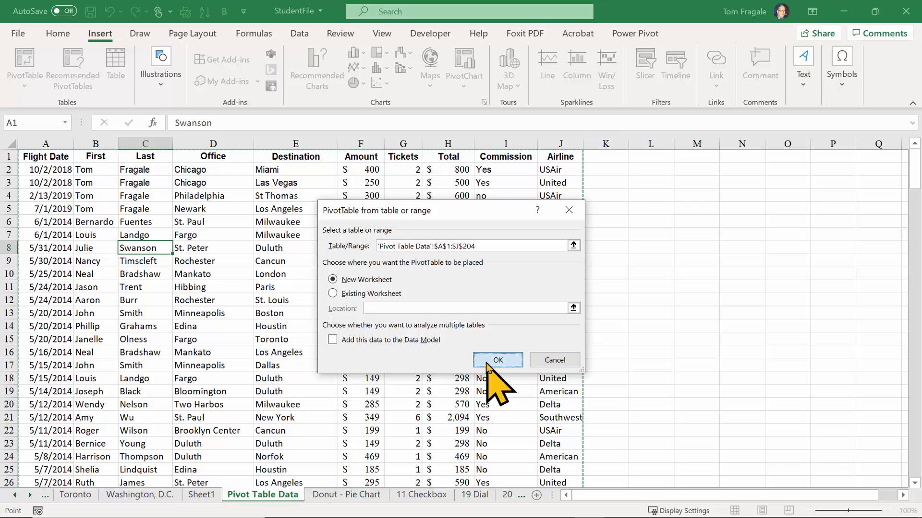
Step: Sum Total by Office in PivotTable1 (grand total 122010), then return to the Pivot Table Data sheet
click(29, 496)
click(30, 496)
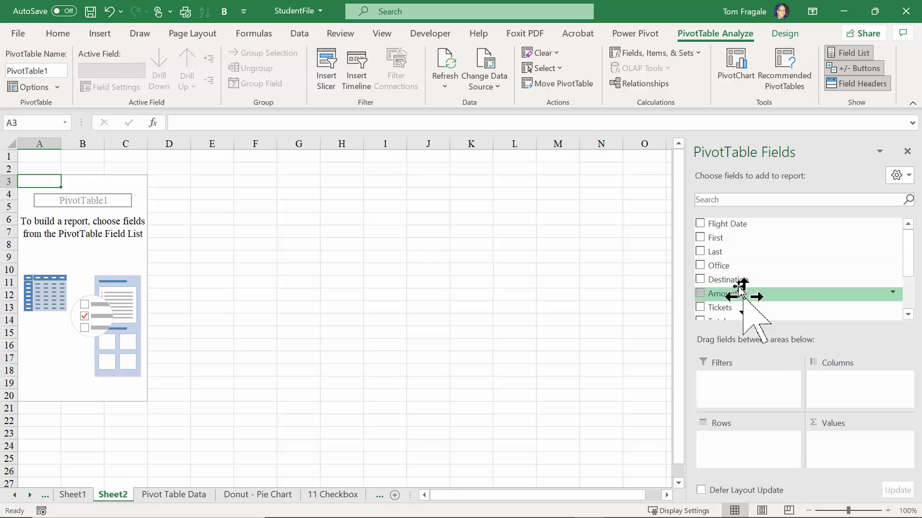
drag(732, 267, 733, 388)
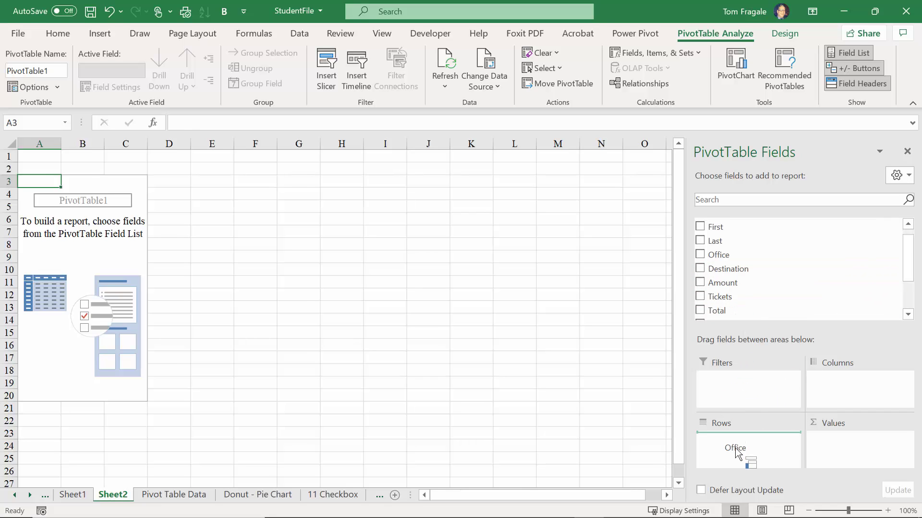
drag(738, 453, 741, 446)
drag(716, 309, 793, 385)
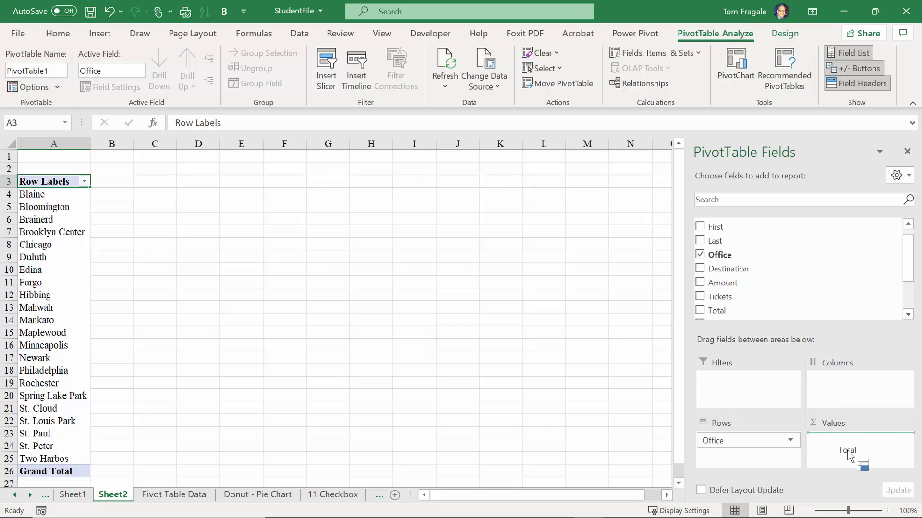
drag(849, 456, 848, 454)
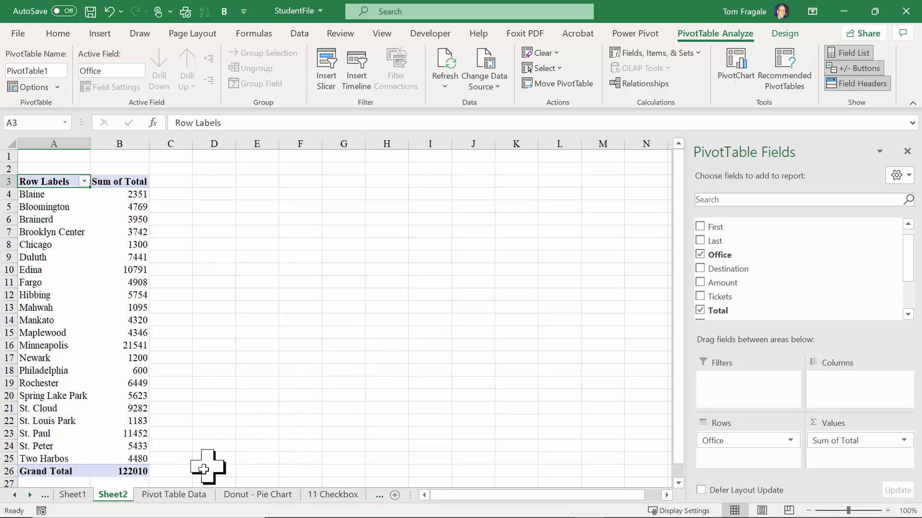
click(179, 496)
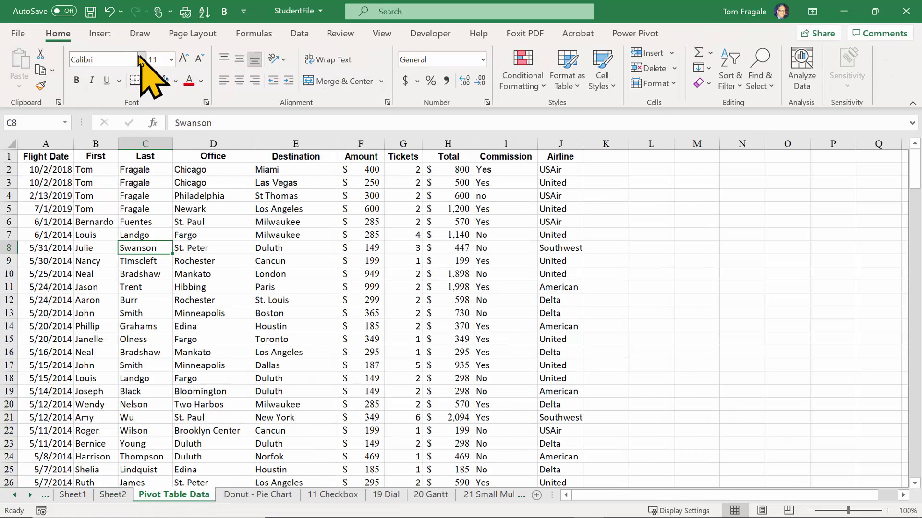
Step: Insert a second pivot table from the flight data at Sheet2 cell F3
click(102, 41)
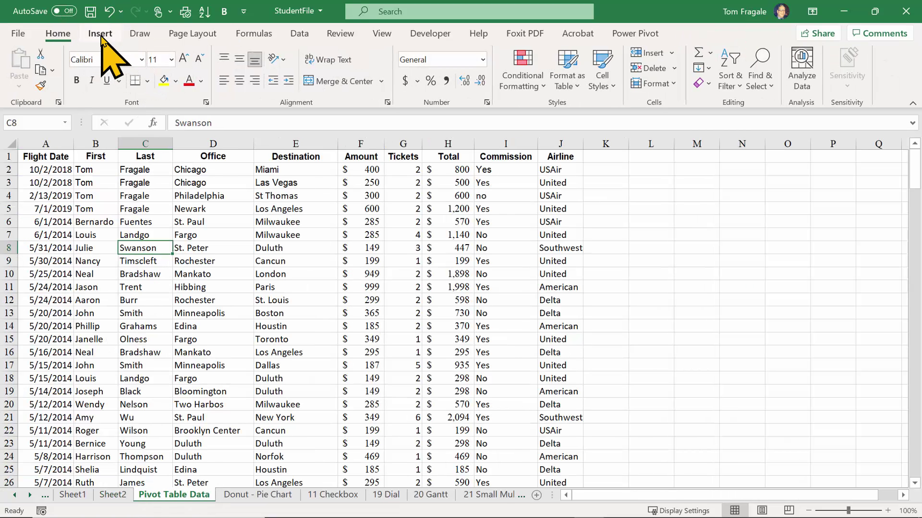
click(28, 59)
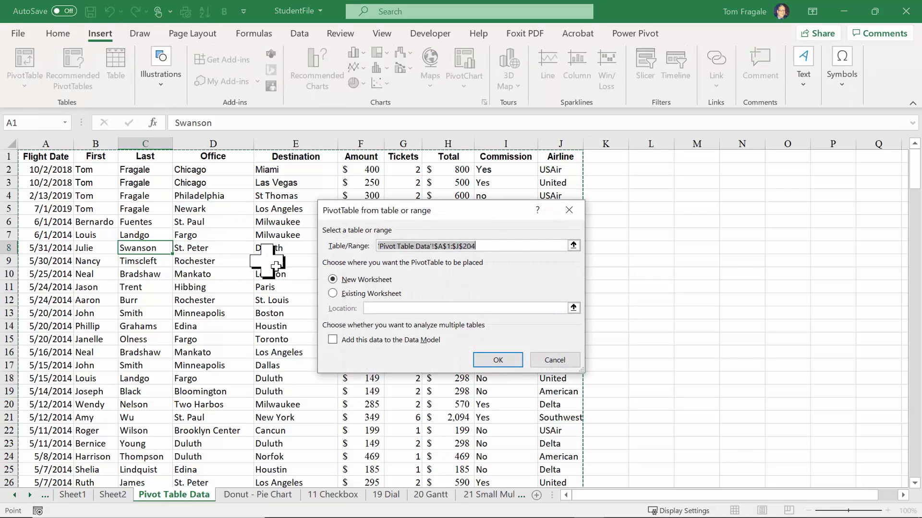
click(333, 294)
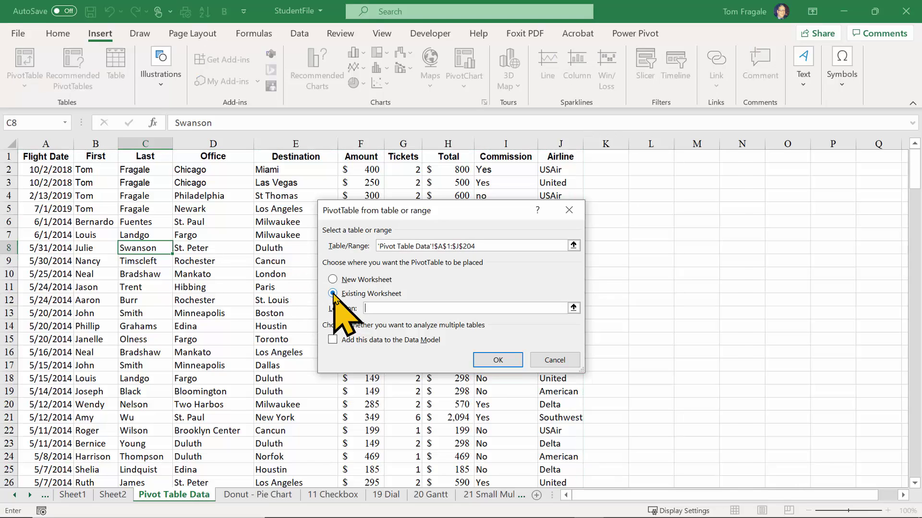
click(372, 308)
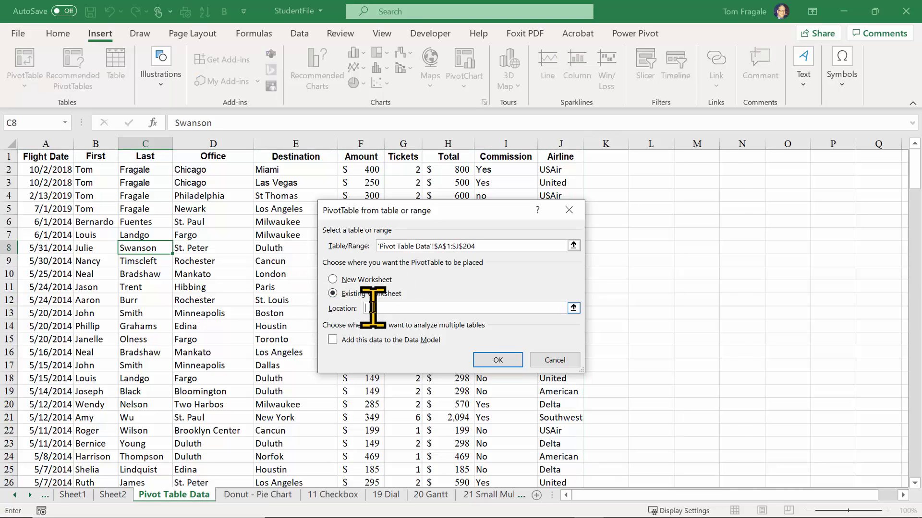
click(113, 495)
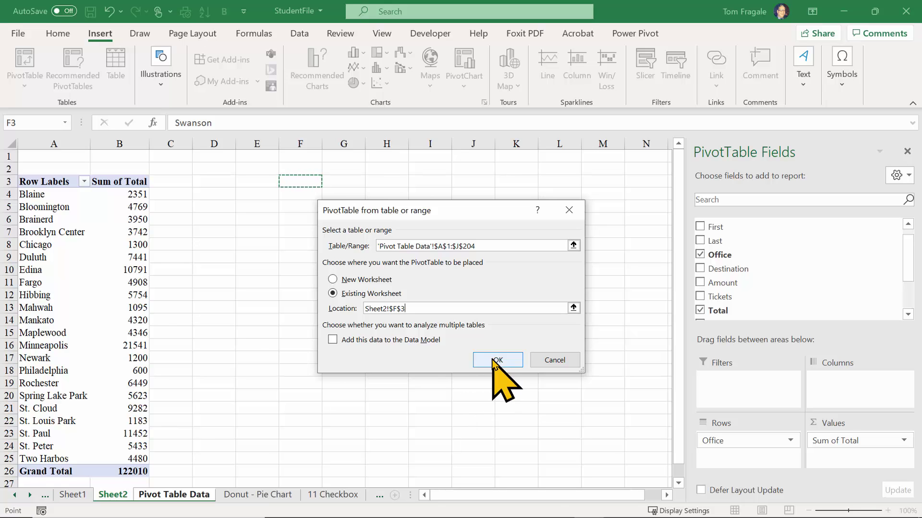
click(494, 361)
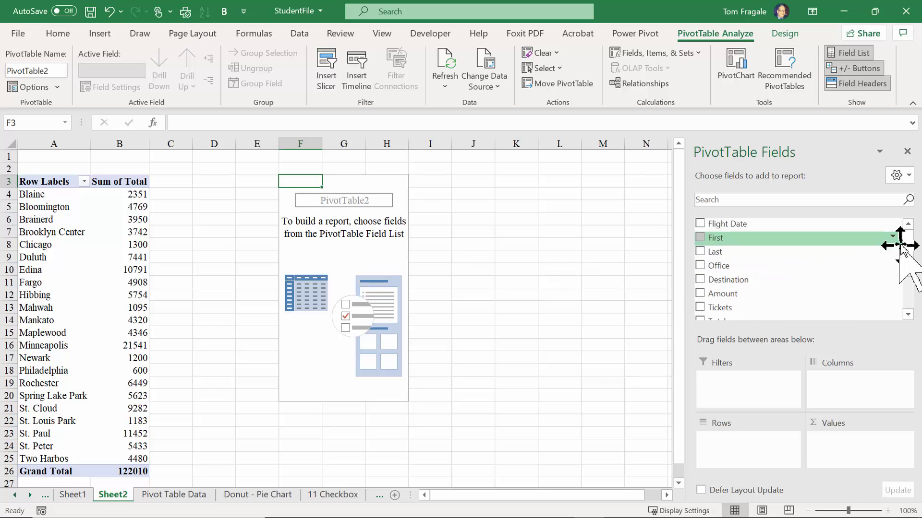
Step: Sum Total by Airline in PivotTable2: American 21043, Delta 21765, Southwest 26259, United 29478, USAir 23465
drag(908, 247, 765, 307)
drag(713, 282, 742, 341)
drag(736, 452, 734, 442)
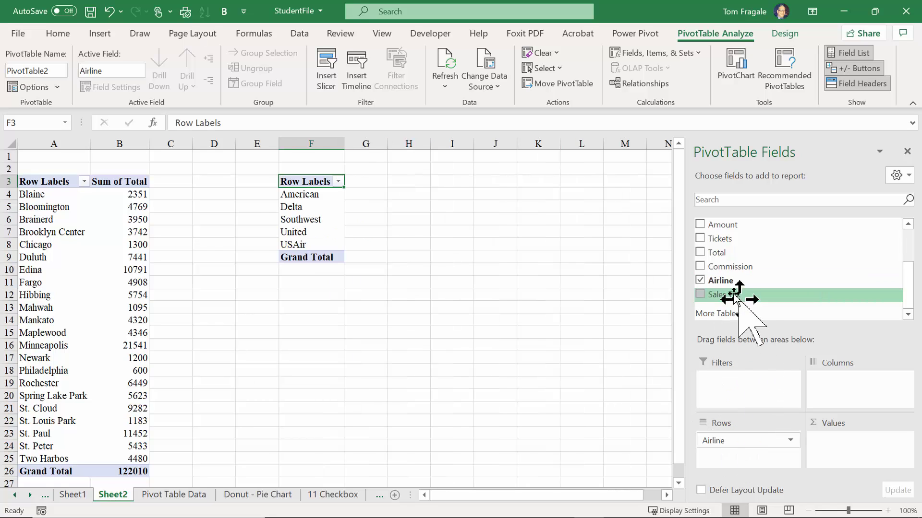
drag(716, 253, 765, 337)
drag(839, 456, 833, 463)
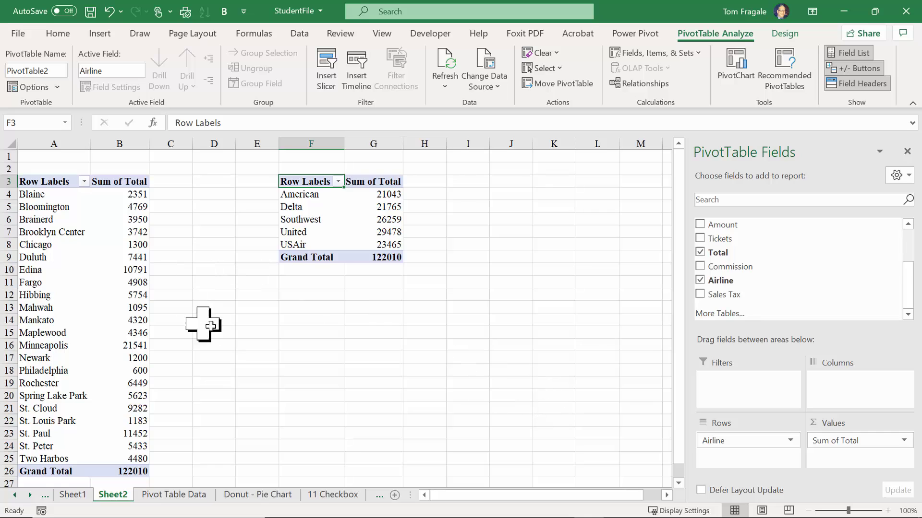
click(324, 210)
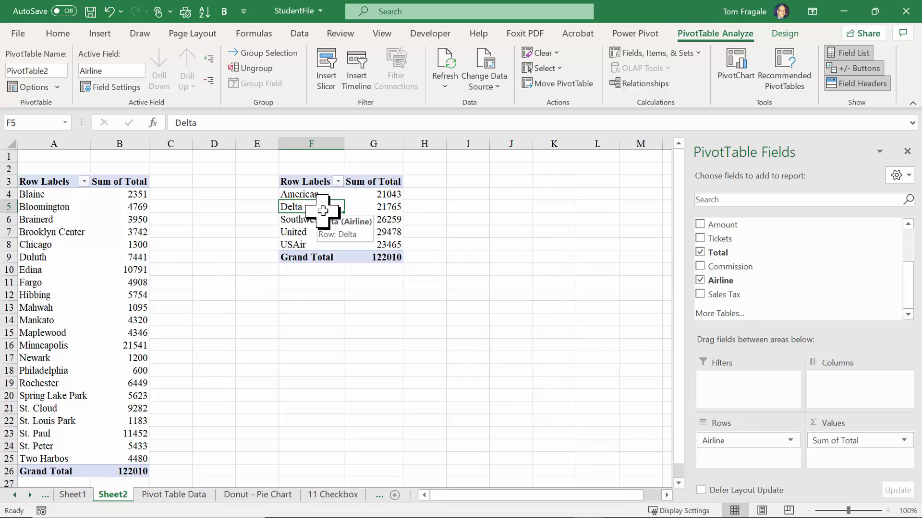
click(712, 35)
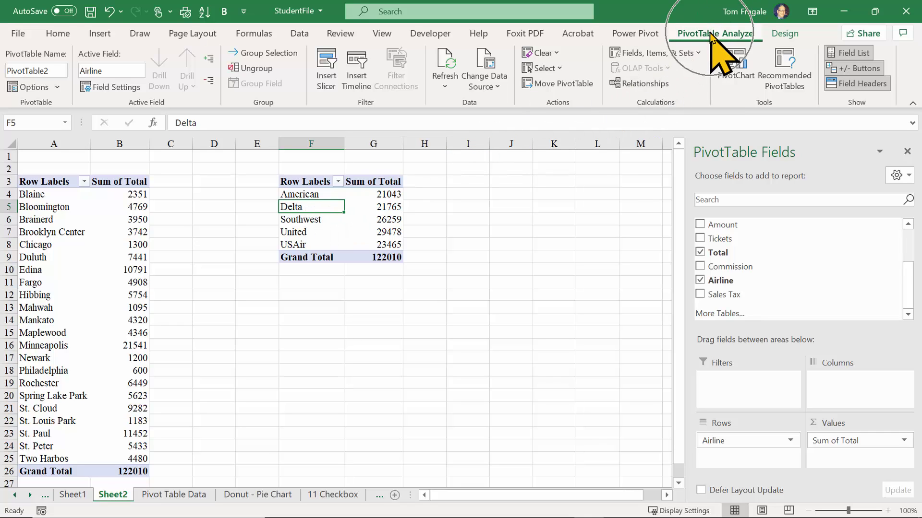
Step: Insert a clustered column PivotChart of Total by Airline, shrink it and place it beside PivotTable2
click(736, 64)
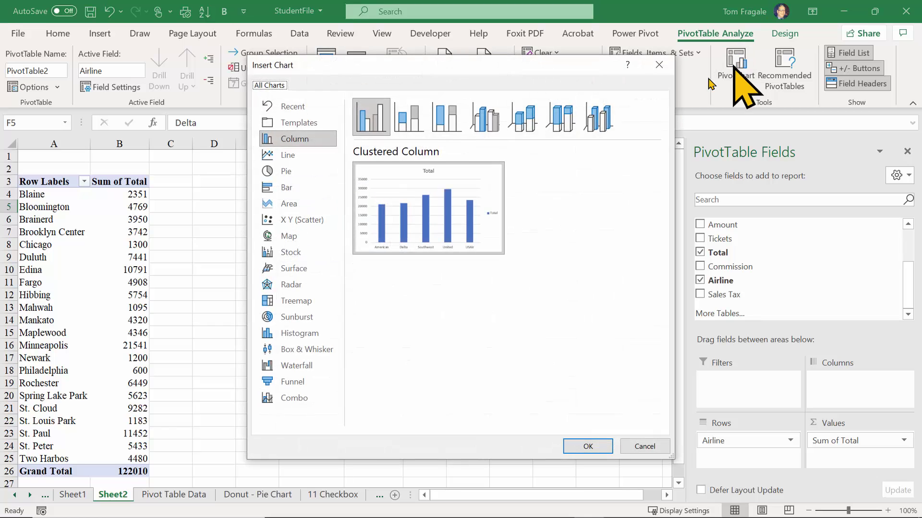
click(587, 447)
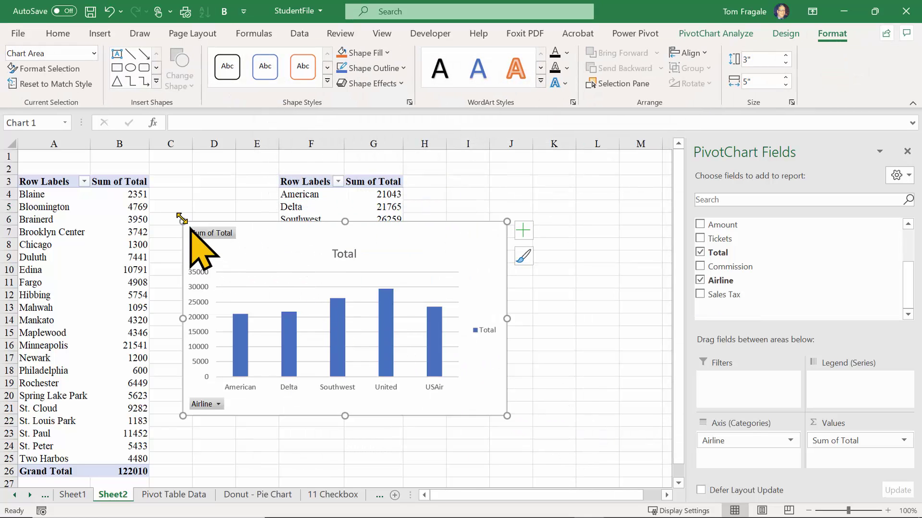
drag(183, 220, 288, 273)
drag(372, 288, 576, 176)
click(142, 283)
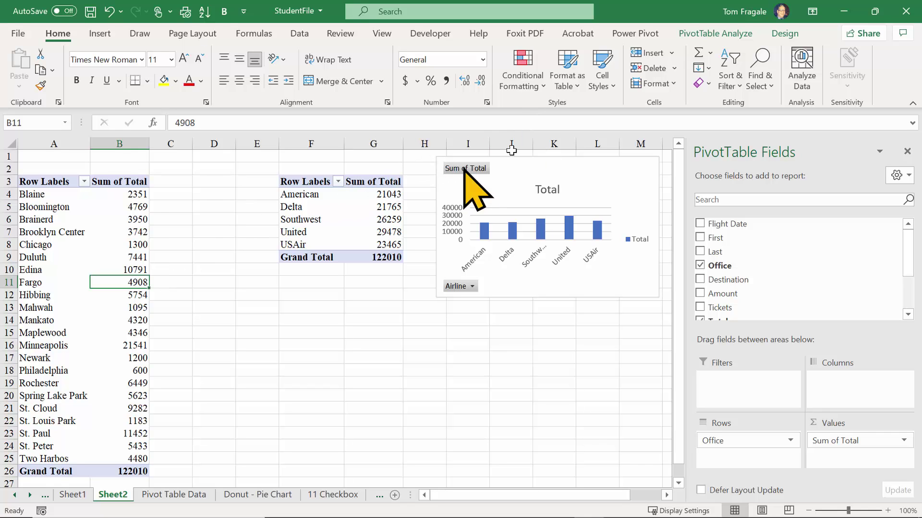
Step: Insert a column PivotChart of Total by Office from PivotTable1, placed below the Airline chart
click(715, 33)
click(736, 65)
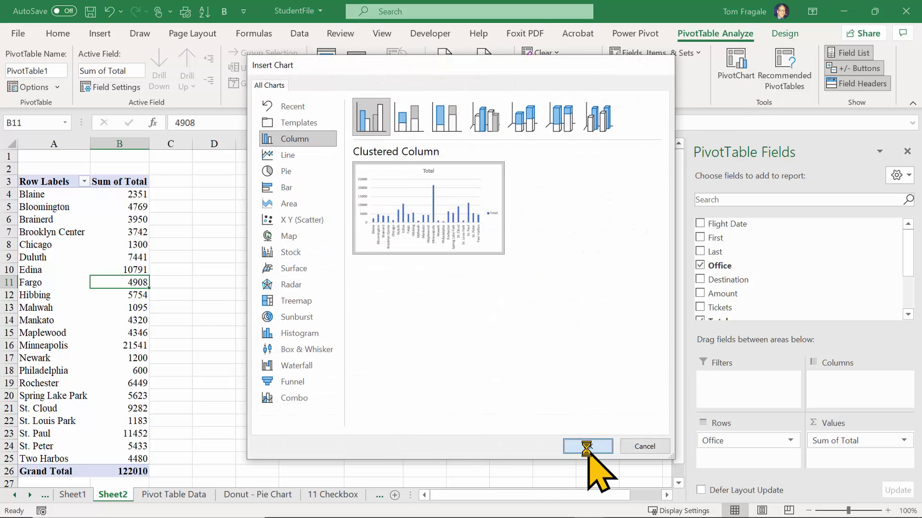
drag(258, 242, 473, 318)
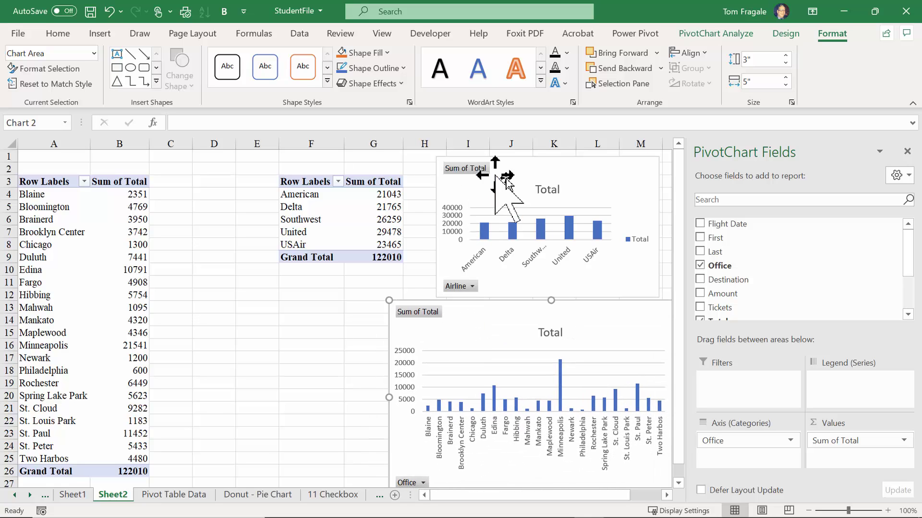
Step: Align the Airline and Office charts so they stack neatly on the right
drag(527, 171, 501, 175)
drag(480, 334, 502, 335)
drag(498, 184, 496, 160)
drag(487, 327, 485, 320)
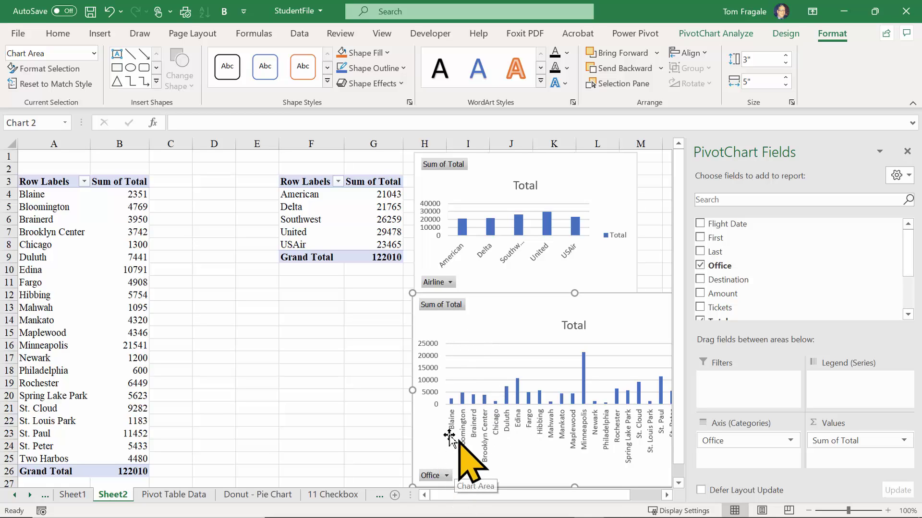
click(92, 273)
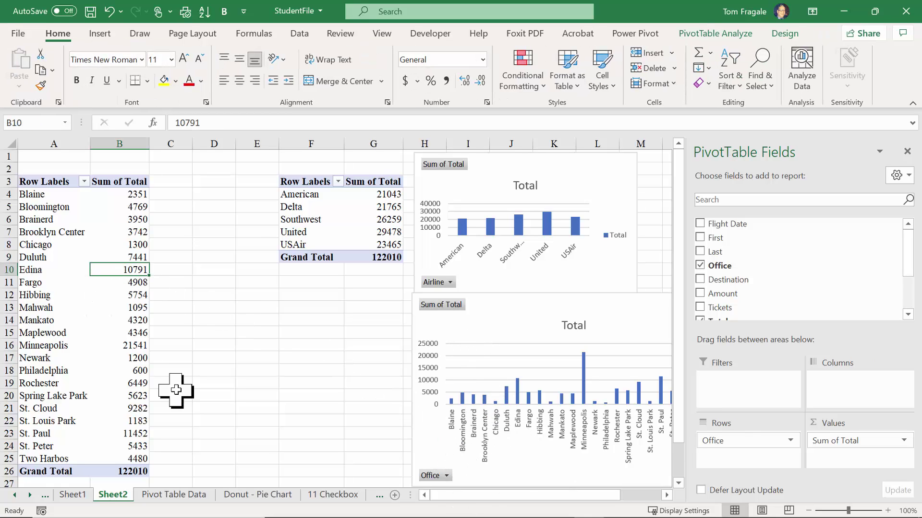
Step: Insert slicers for the Destination and Commission fields
click(702, 35)
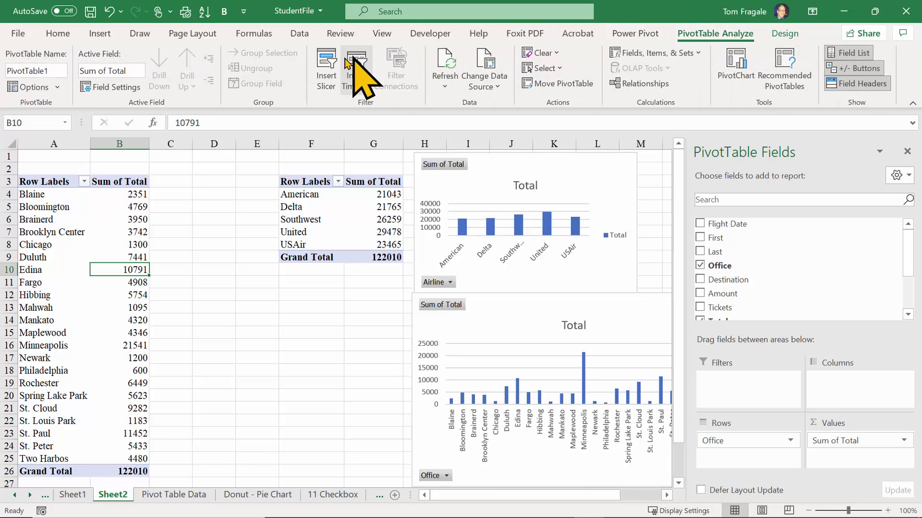
click(324, 68)
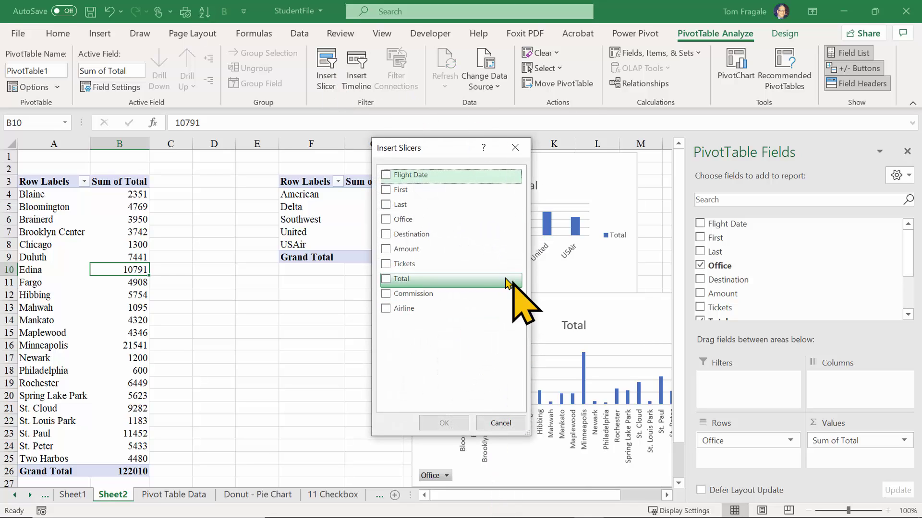
click(386, 235)
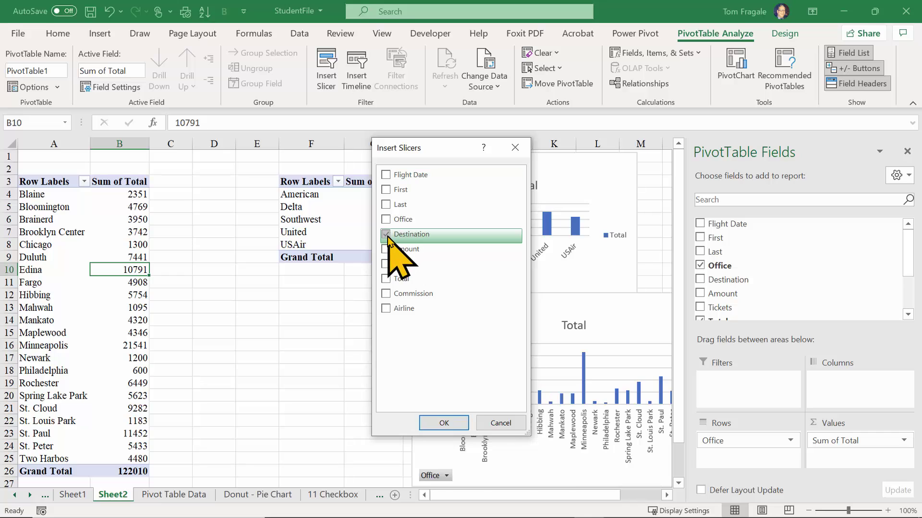
click(386, 295)
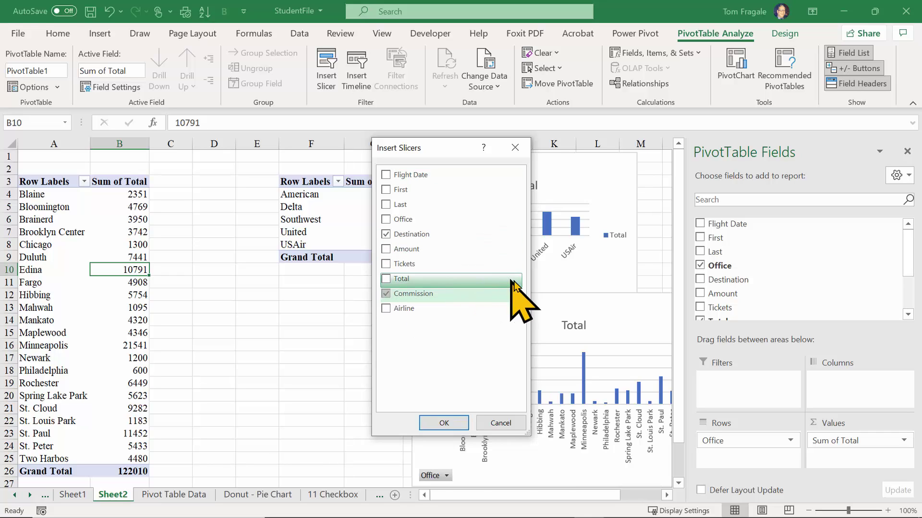
click(444, 422)
Step: Stack a shortened Commission slicer above Destination beside the Office pivot table, shifting both charts right
drag(355, 253, 195, 155)
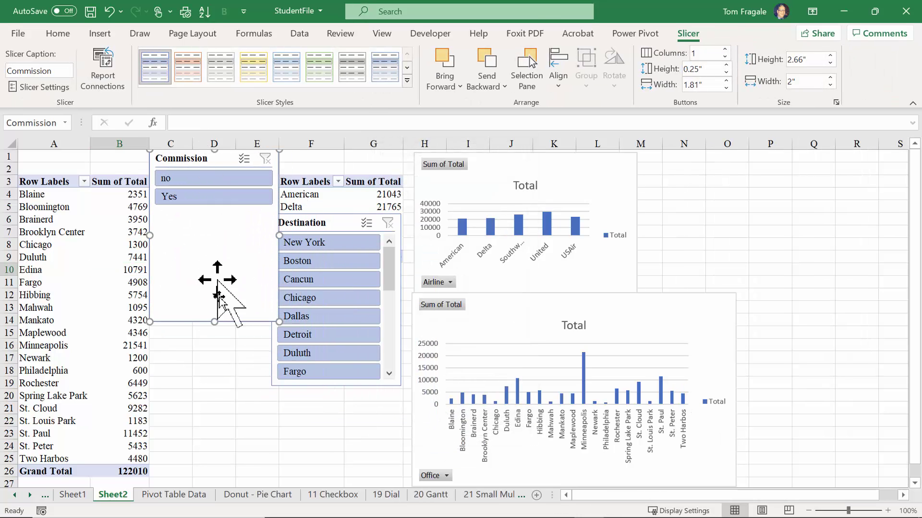
drag(211, 322, 226, 214)
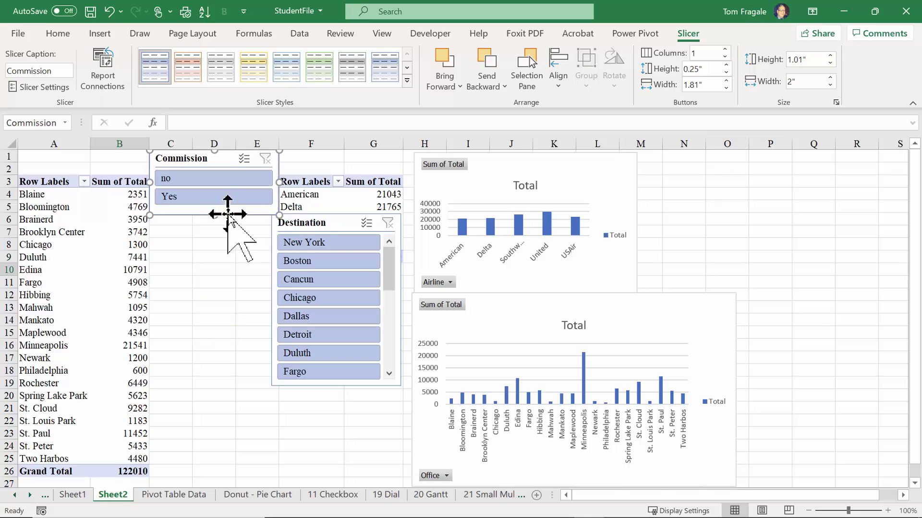
drag(303, 222, 201, 227)
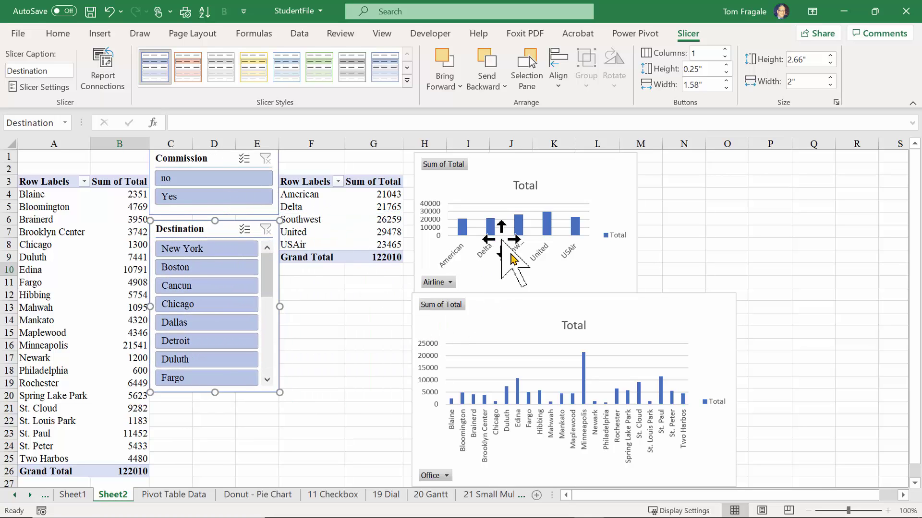
click(599, 177)
drag(600, 177, 622, 175)
drag(613, 323, 641, 323)
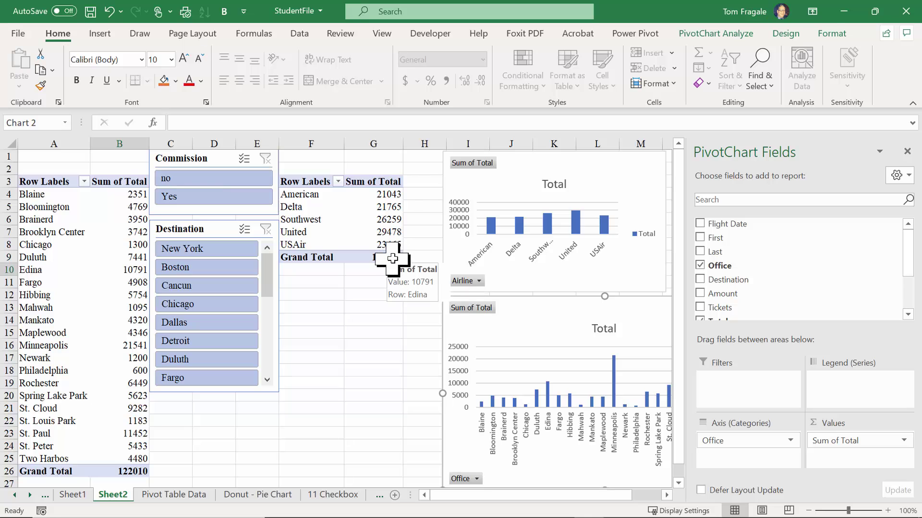
Step: Move the Airline pivot table to G3:H9 and shift the Office chart further right
drag(392, 259, 344, 181)
drag(531, 169, 556, 170)
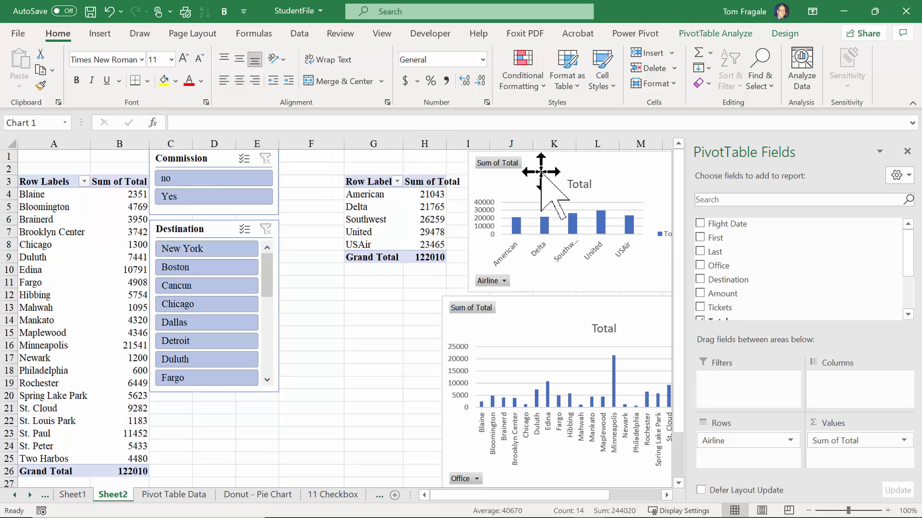
drag(514, 304, 538, 315)
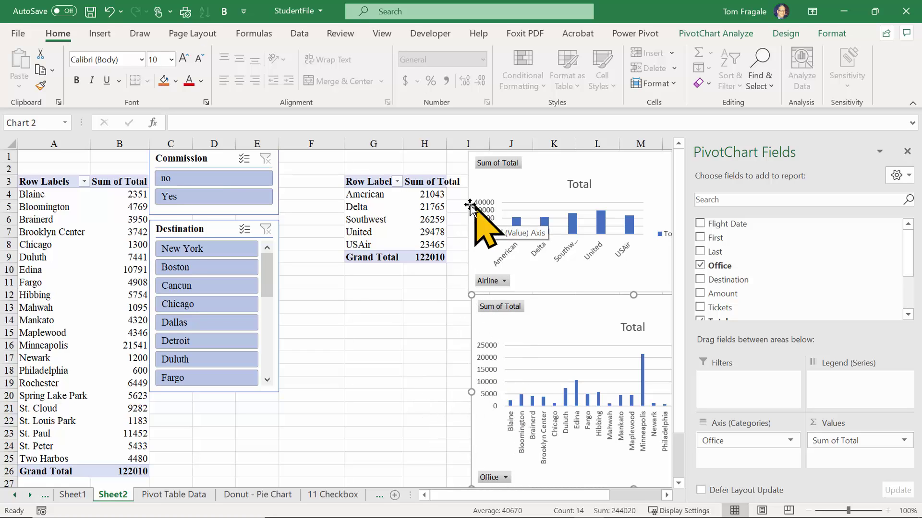
click(82, 272)
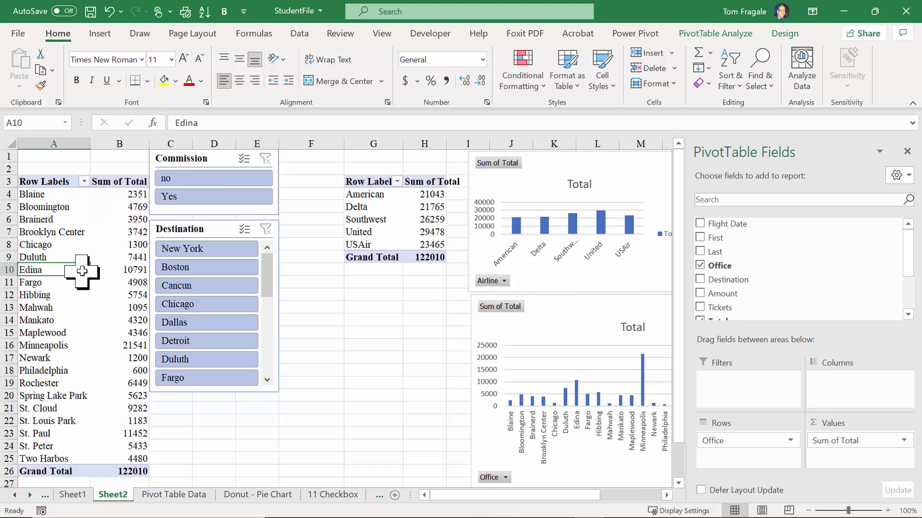
Step: Insert a Flight Date timeline beneath the Destination slicer and bring up its time-level options
click(731, 34)
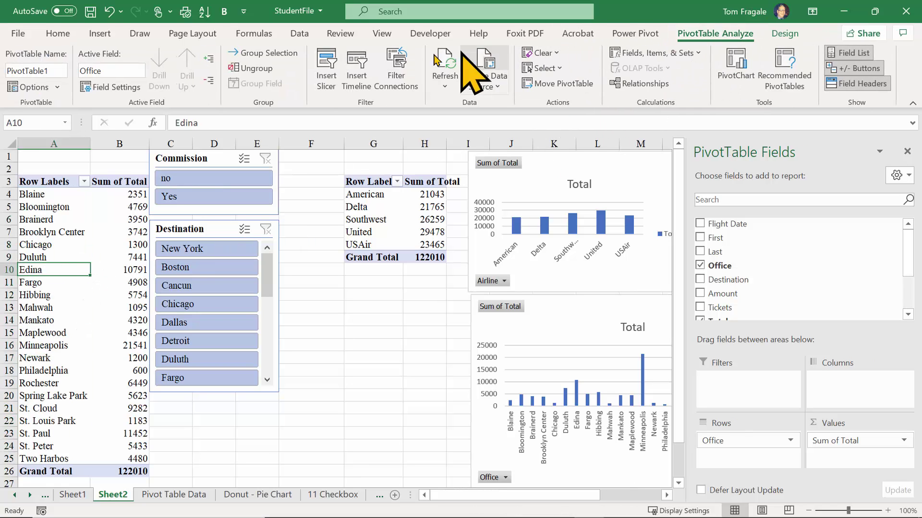
click(358, 70)
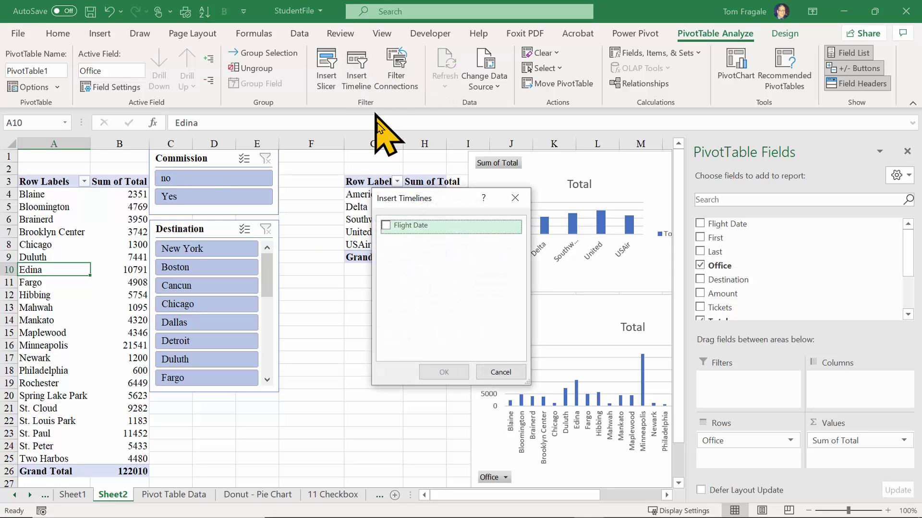
click(385, 226)
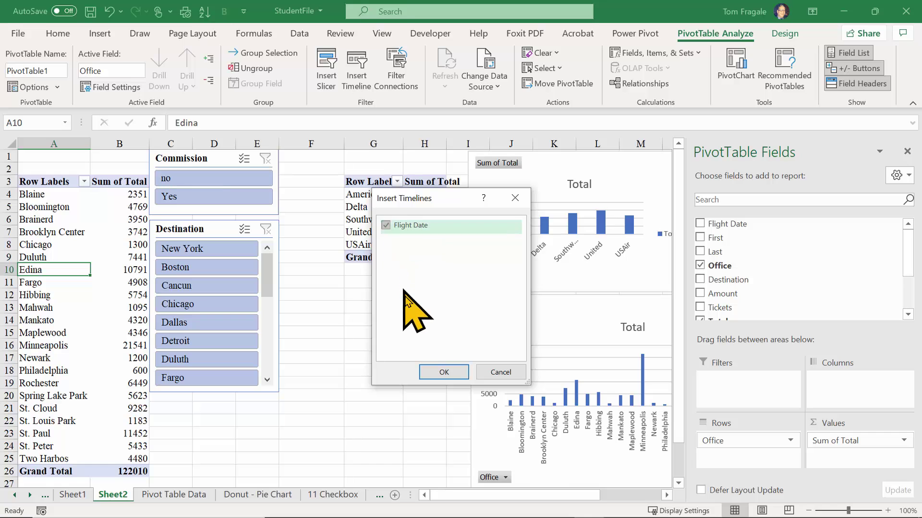
click(432, 370)
drag(366, 288, 282, 403)
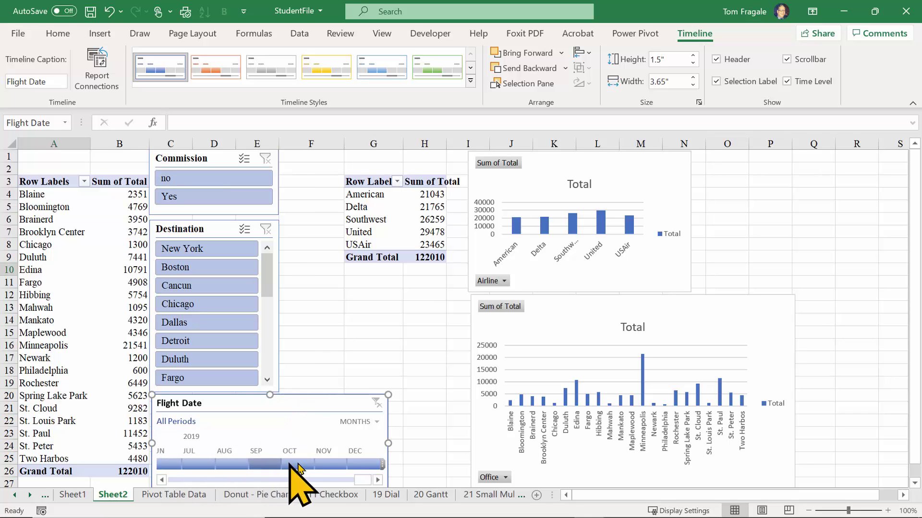
click(370, 422)
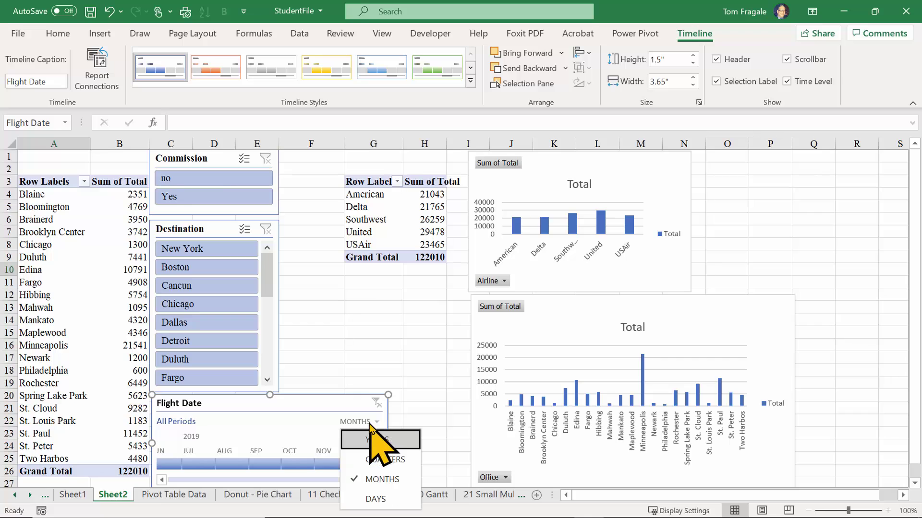
click(402, 441)
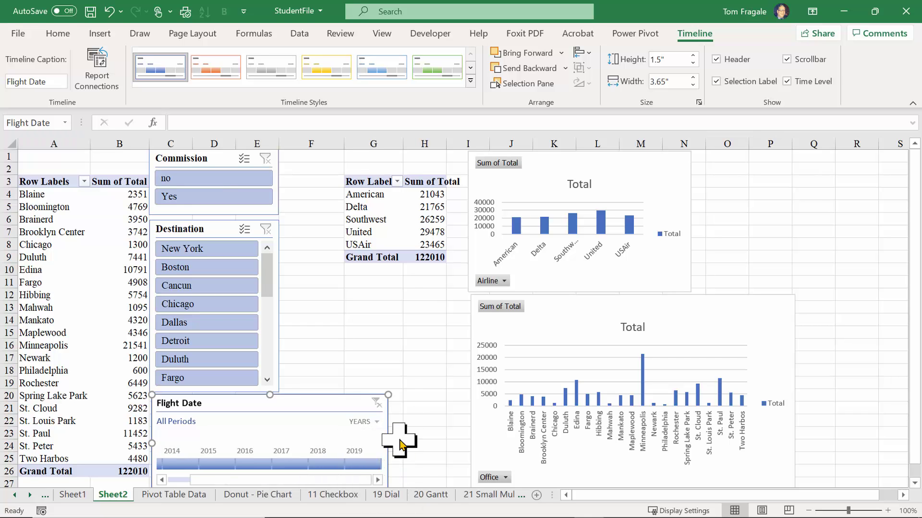
click(382, 321)
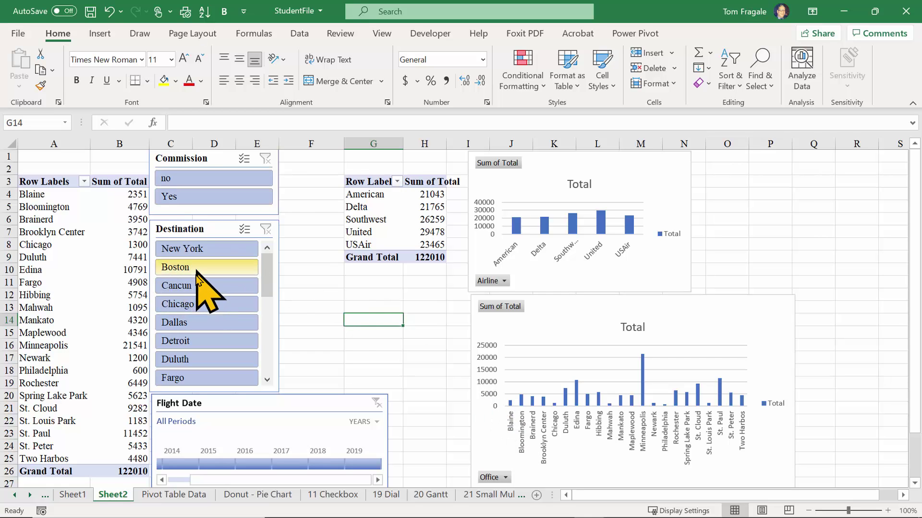
click(191, 304)
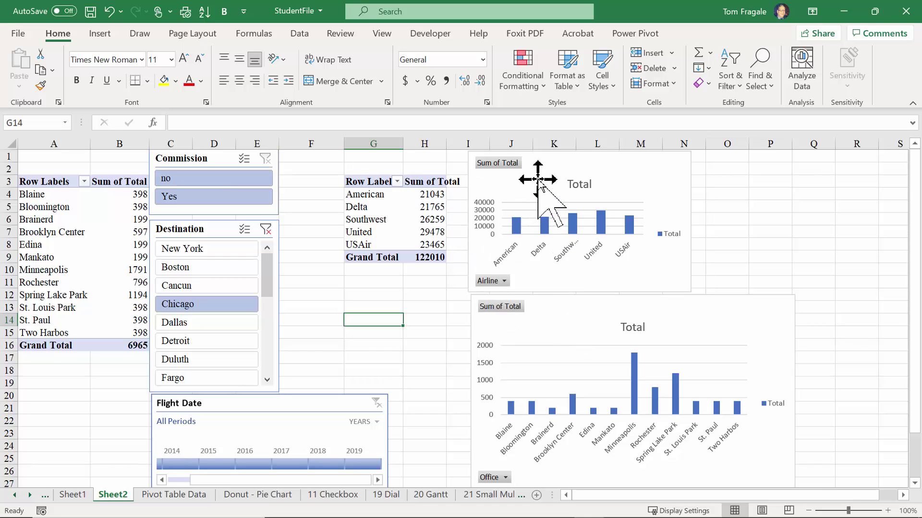
click(206, 288)
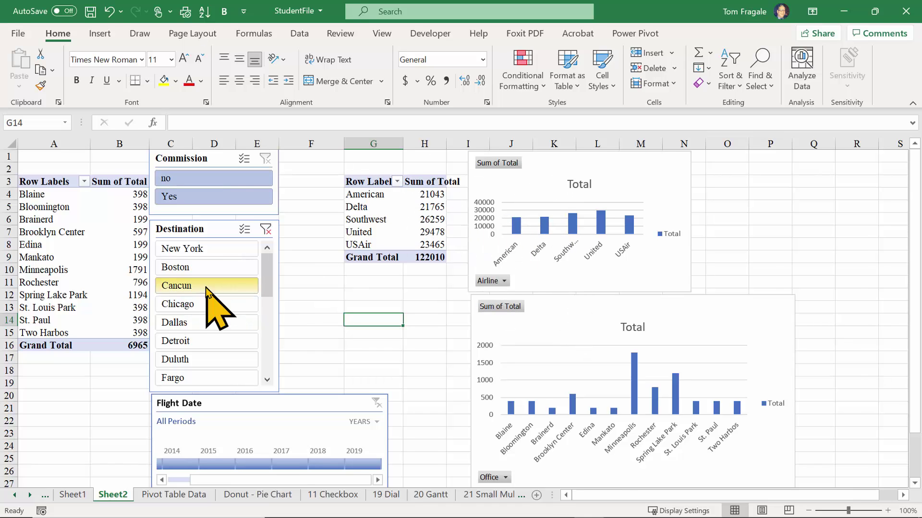
click(180, 197)
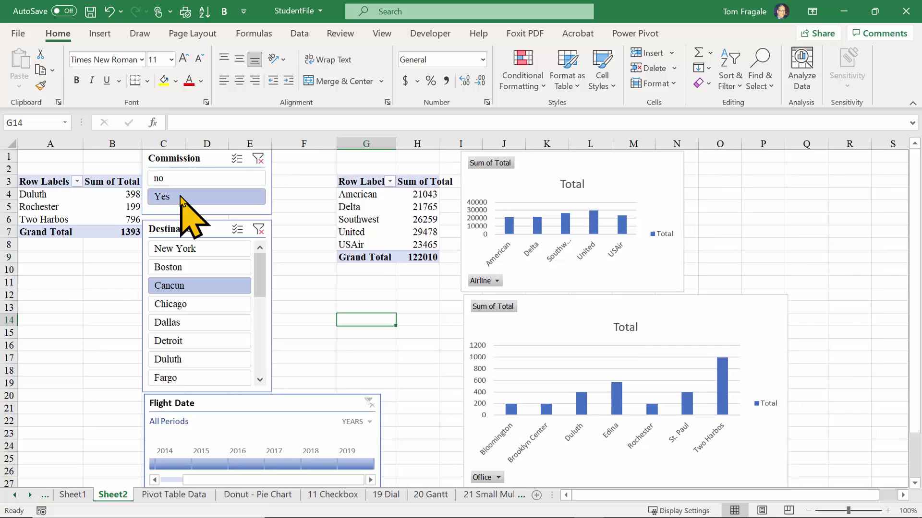
click(185, 180)
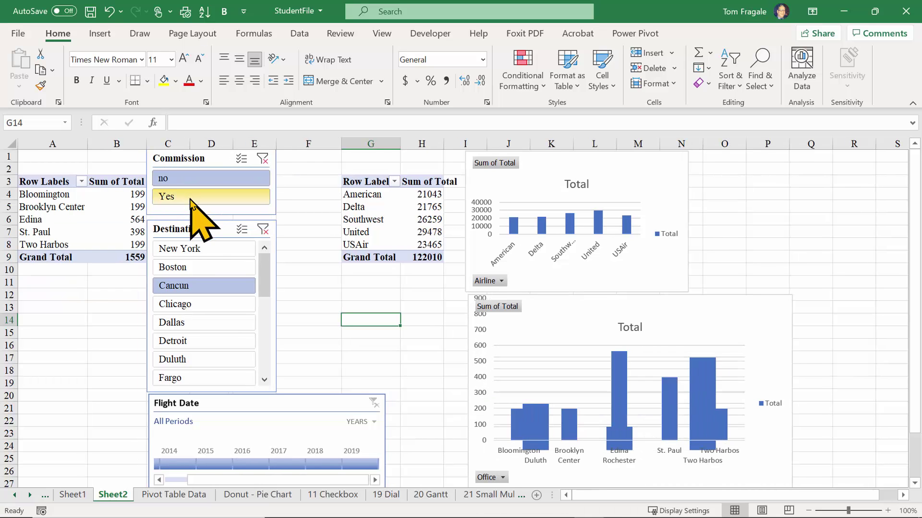
click(191, 201)
click(171, 464)
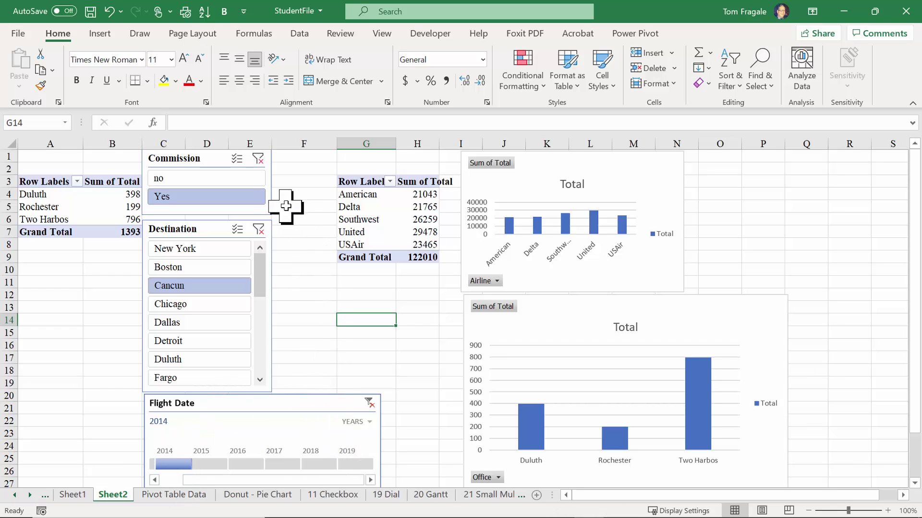
click(258, 159)
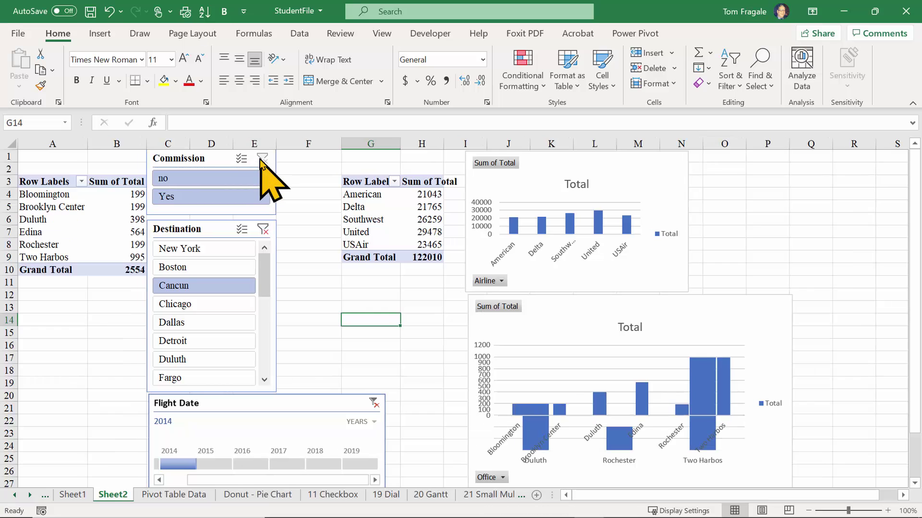
click(263, 230)
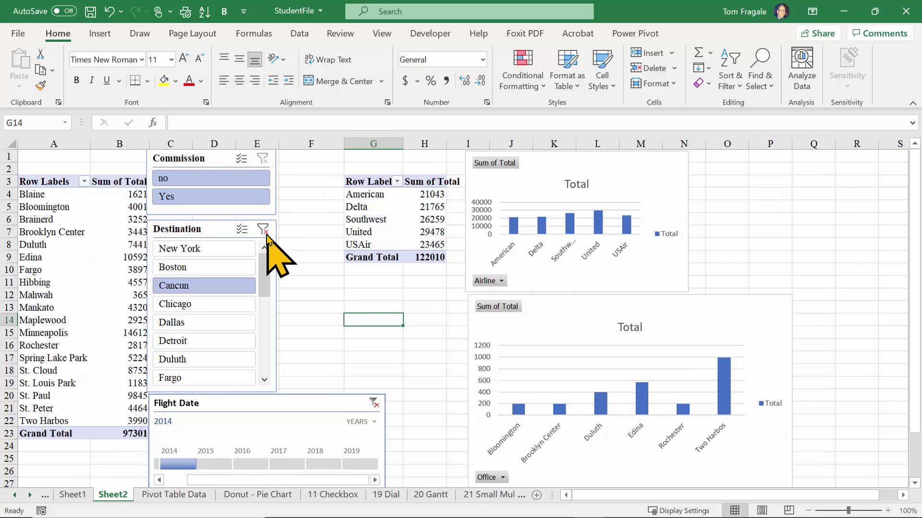
click(377, 403)
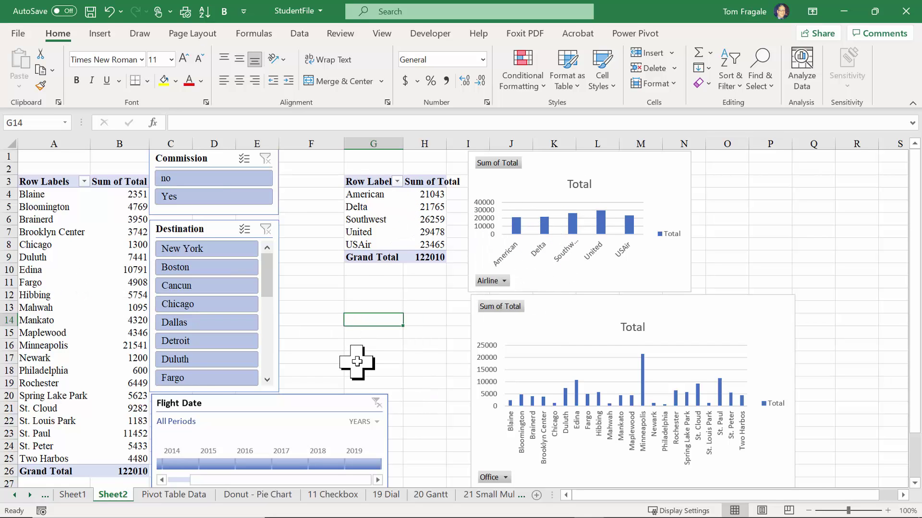
click(364, 341)
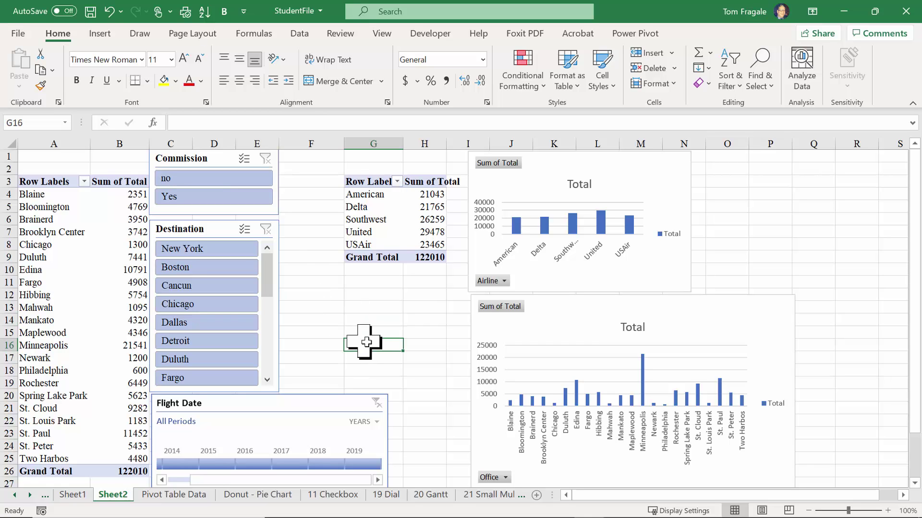
click(206, 158)
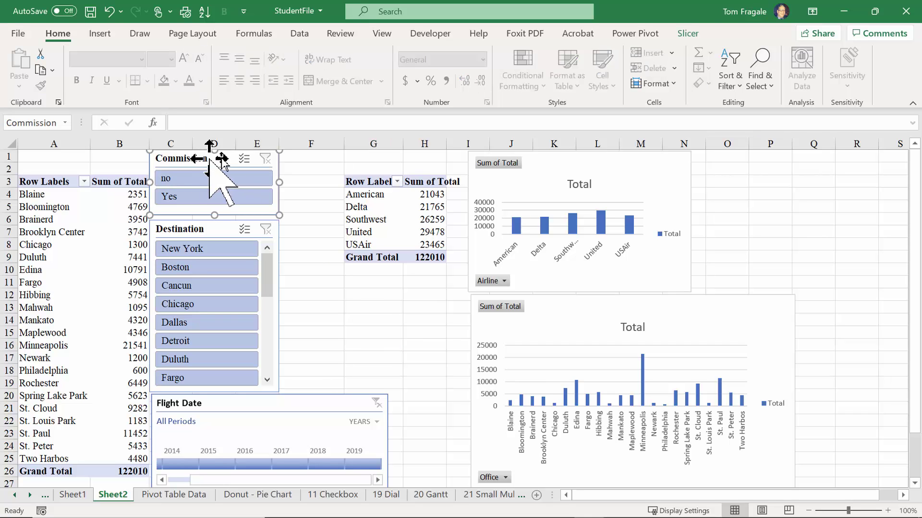
Step: Connect the Commission slicer to both PivotTable1 and PivotTable2 on Sheet2
click(687, 33)
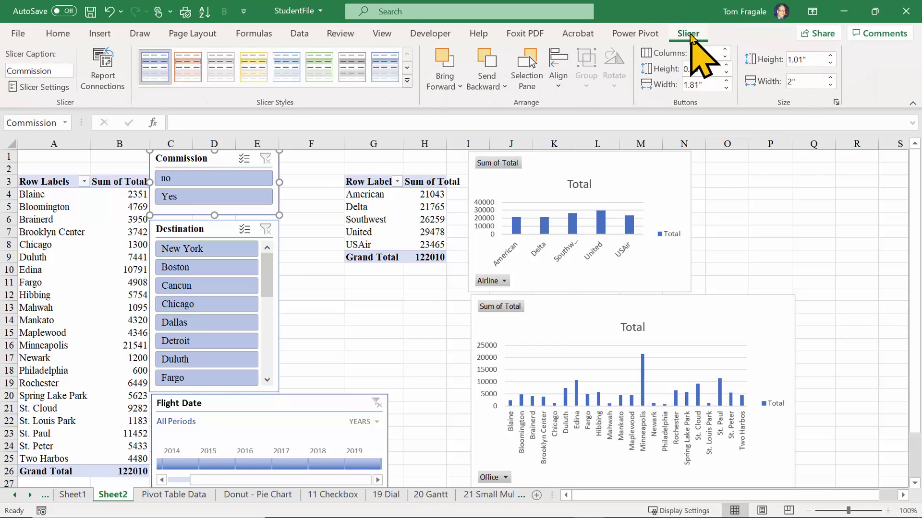
click(113, 84)
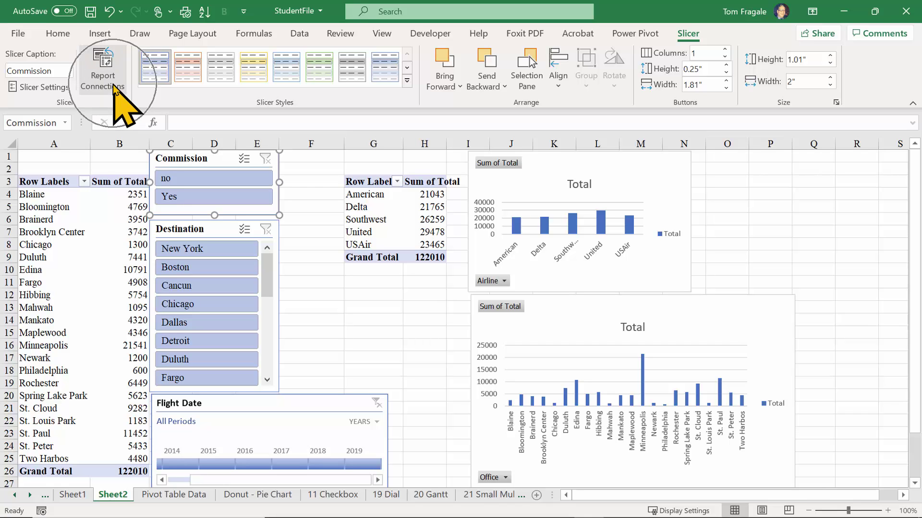
click(113, 77)
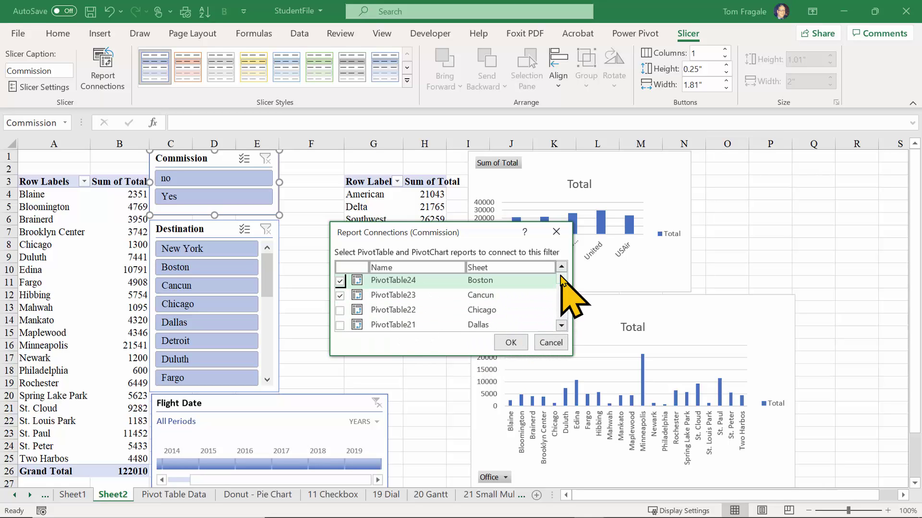
drag(560, 276, 566, 327)
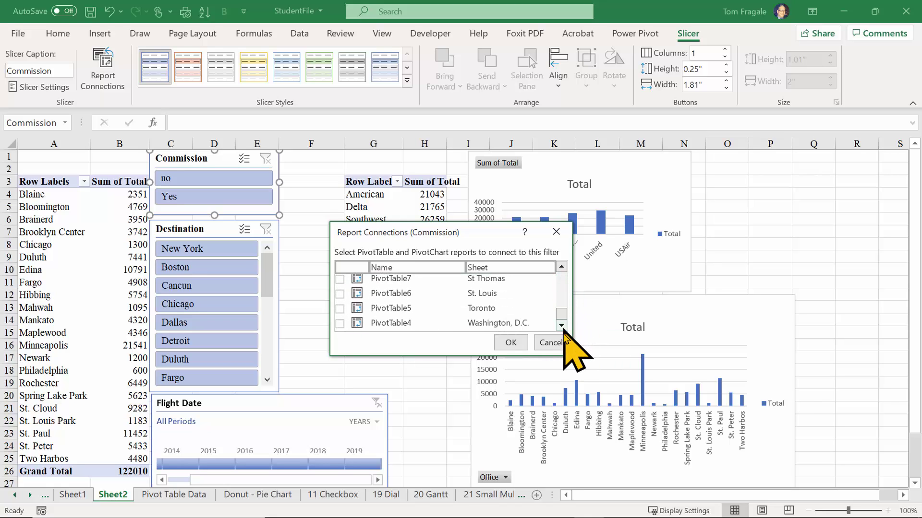
click(561, 266)
click(561, 266)
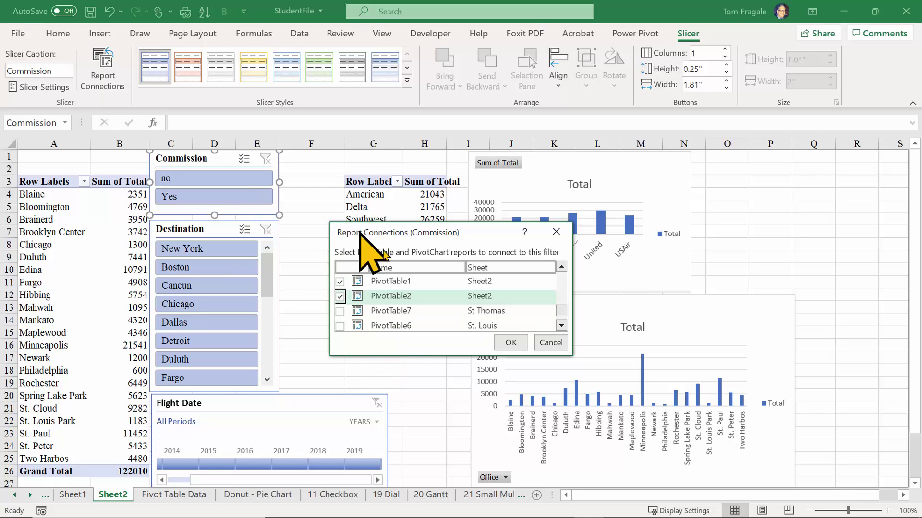
click(511, 343)
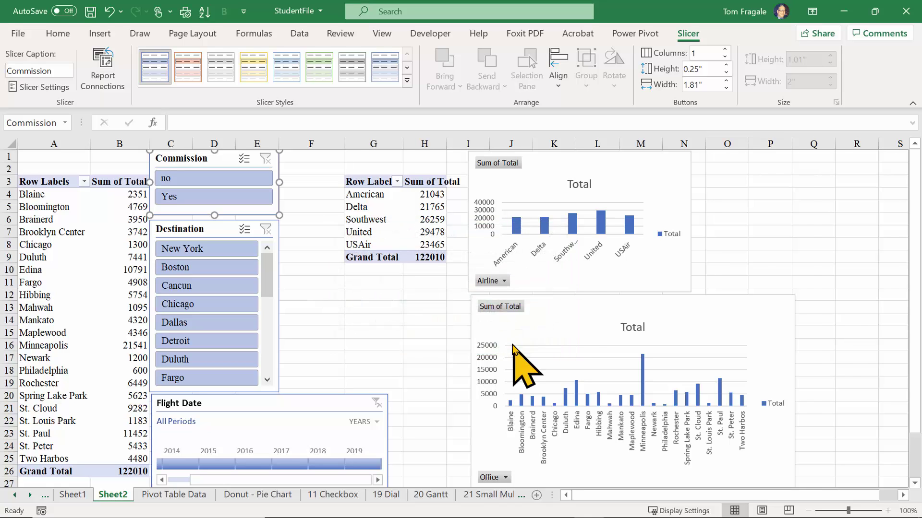
Step: Bring up the Report Connections list for the Destination slicer
click(215, 230)
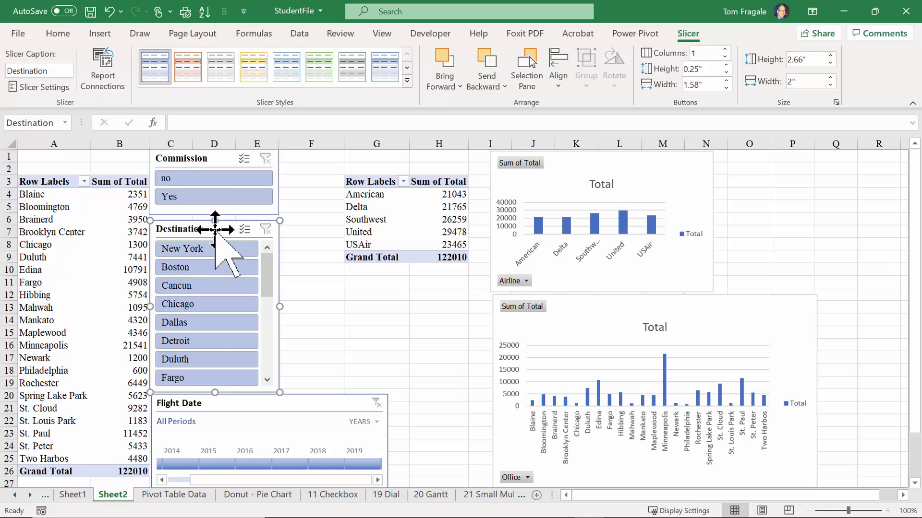
click(682, 42)
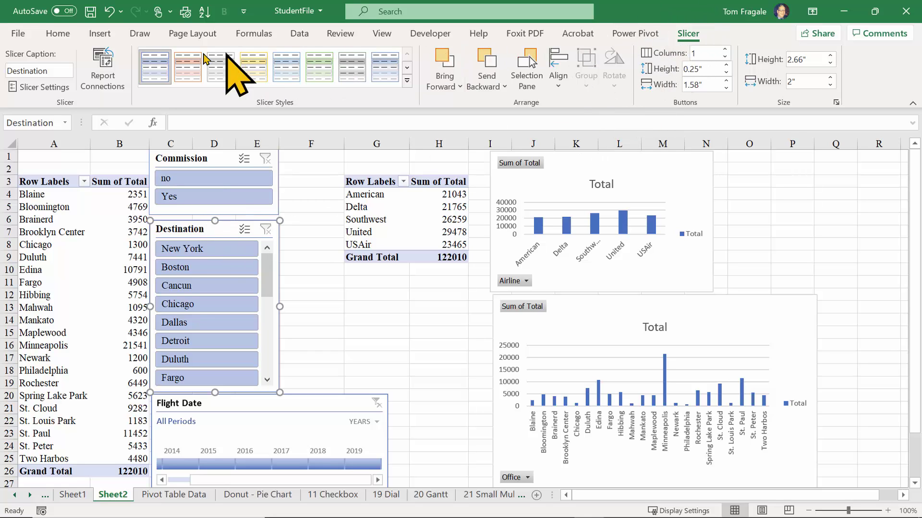
click(104, 72)
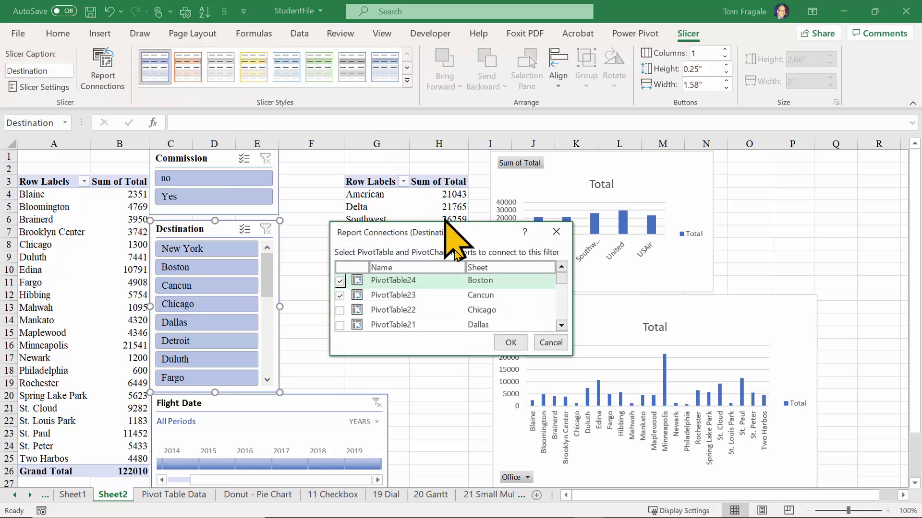
click(340, 296)
Step: Tick PivotTable1 and PivotTable2 on Sheet2 for the Destination slicer and confirm
click(562, 326)
click(561, 325)
click(561, 326)
click(561, 326)
click(561, 326)
click(561, 325)
click(561, 326)
click(561, 326)
click(561, 325)
click(561, 325)
click(561, 325)
click(561, 325)
click(561, 326)
click(561, 325)
click(561, 326)
click(561, 325)
click(561, 325)
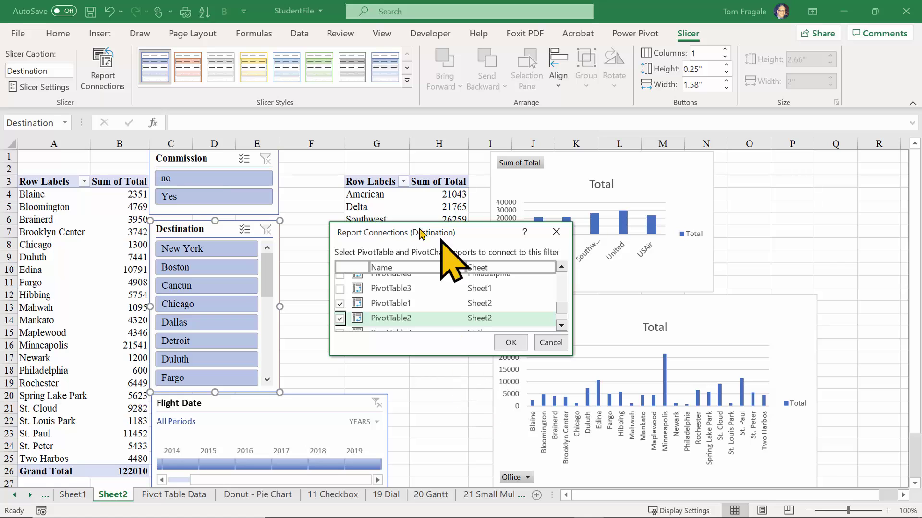
click(505, 344)
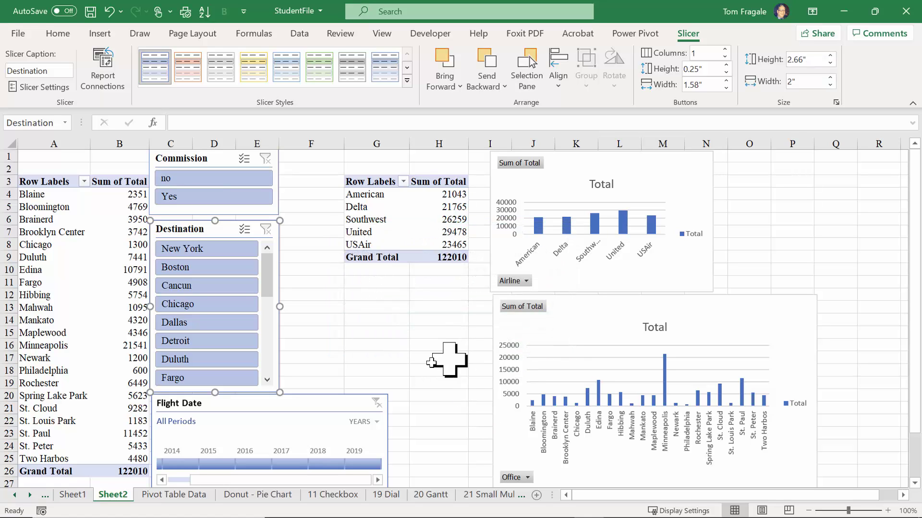
click(295, 406)
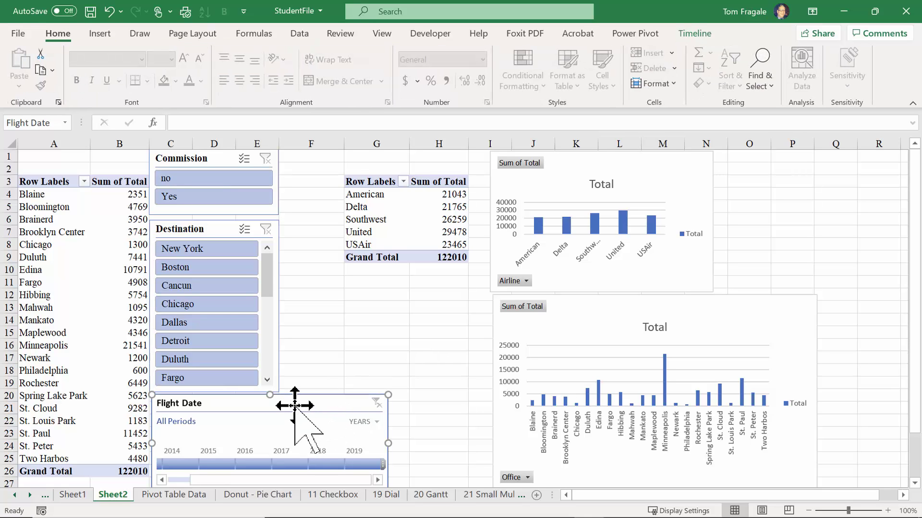
Step: Link the Flight Date timeline to PivotTable1 and PivotTable2 on Sheet2 via Report Connections
click(696, 35)
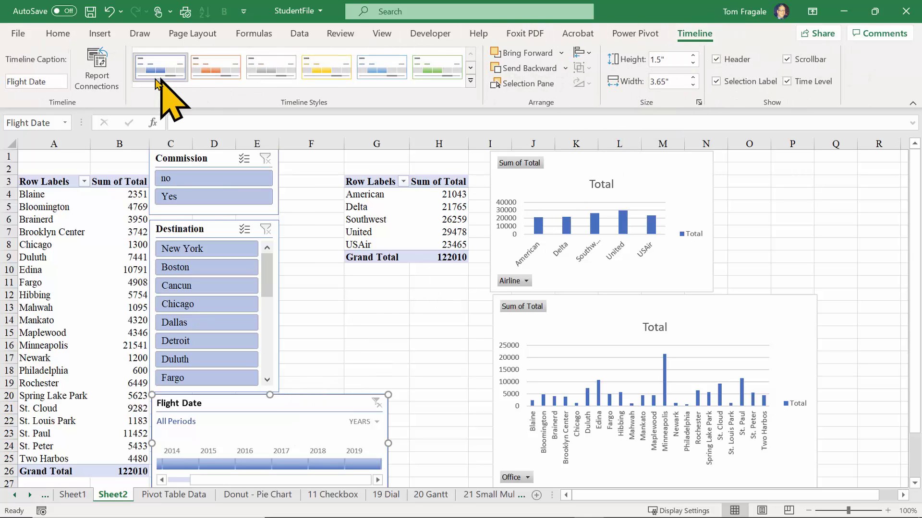
click(98, 87)
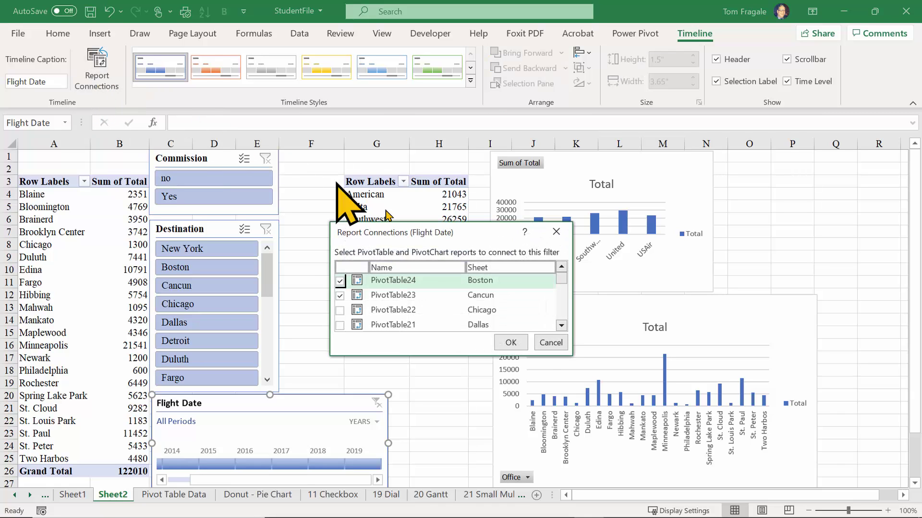
click(561, 326)
drag(562, 326, 561, 326)
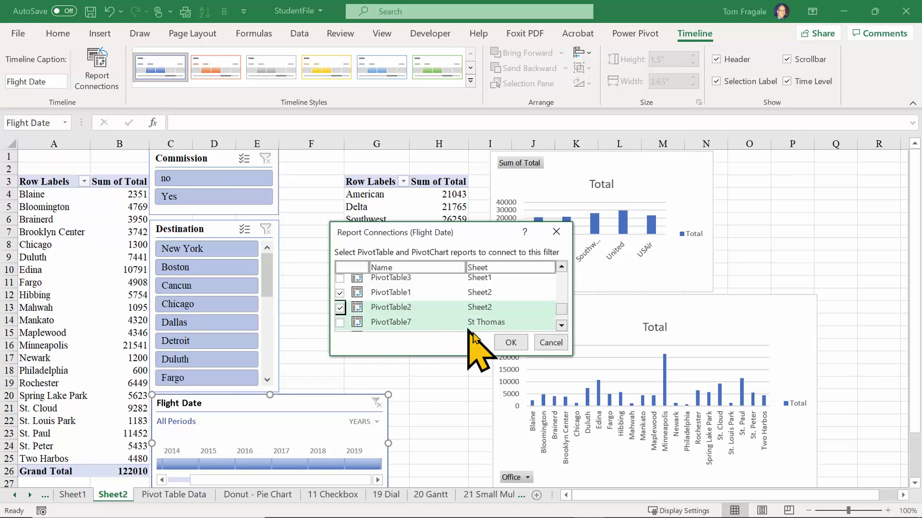
click(507, 342)
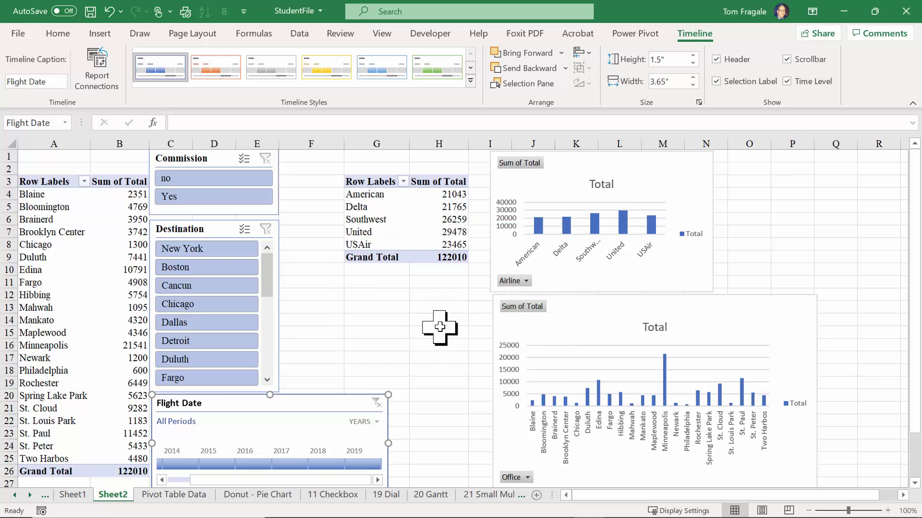
click(403, 318)
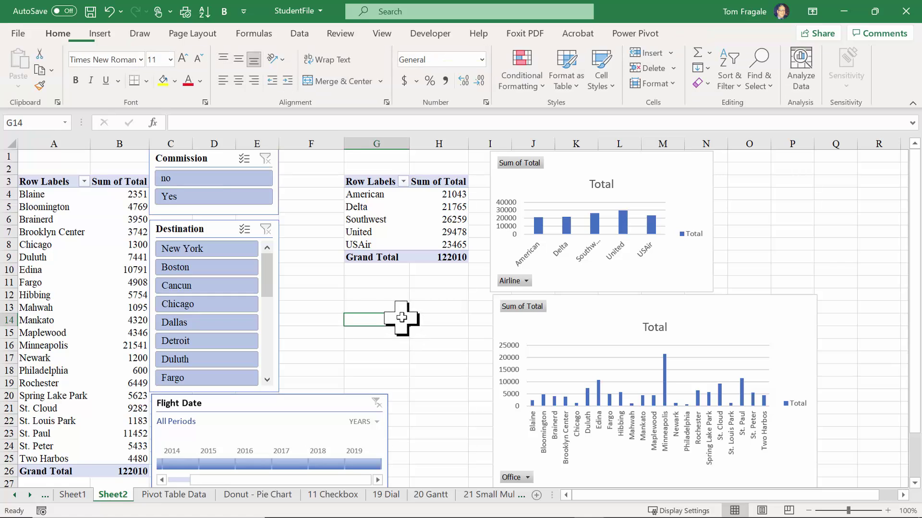
click(203, 201)
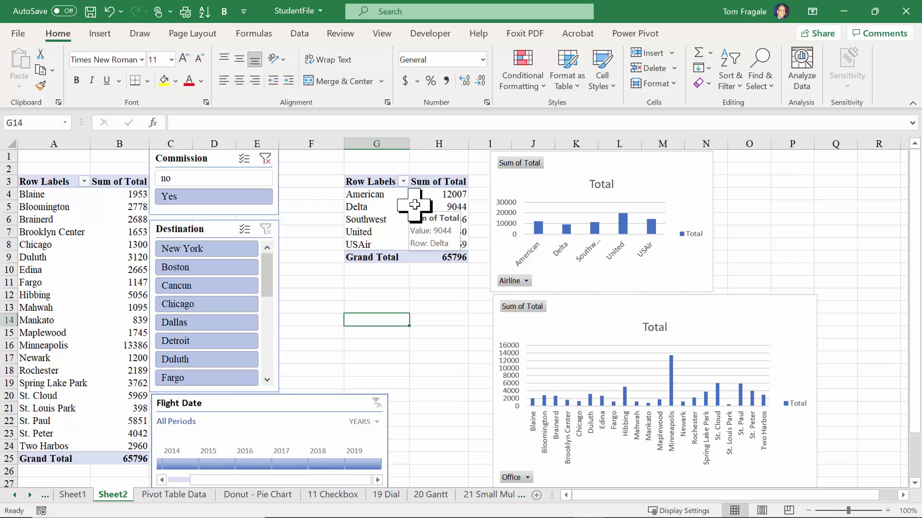
click(206, 267)
click(208, 287)
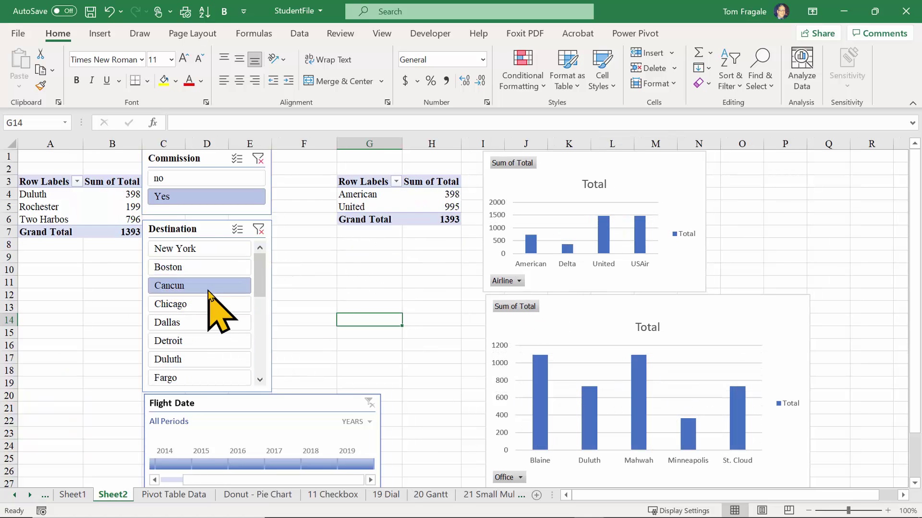
click(173, 465)
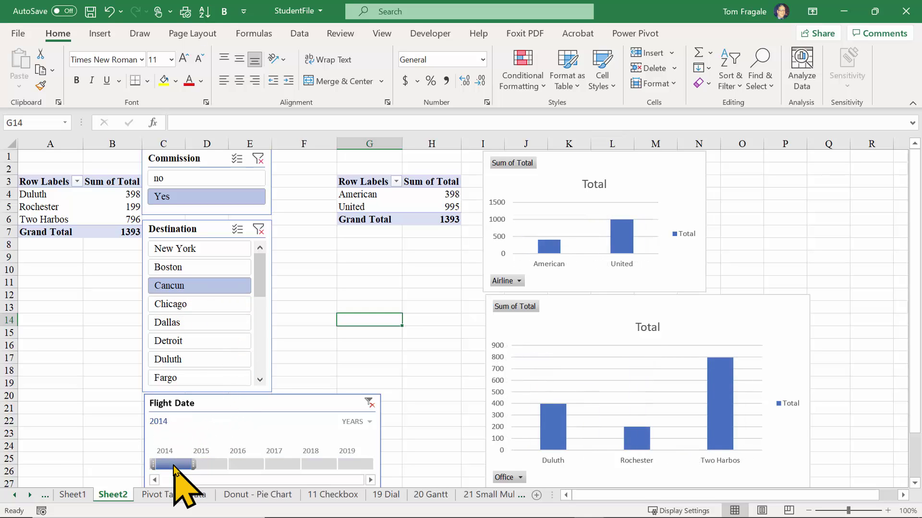
click(199, 341)
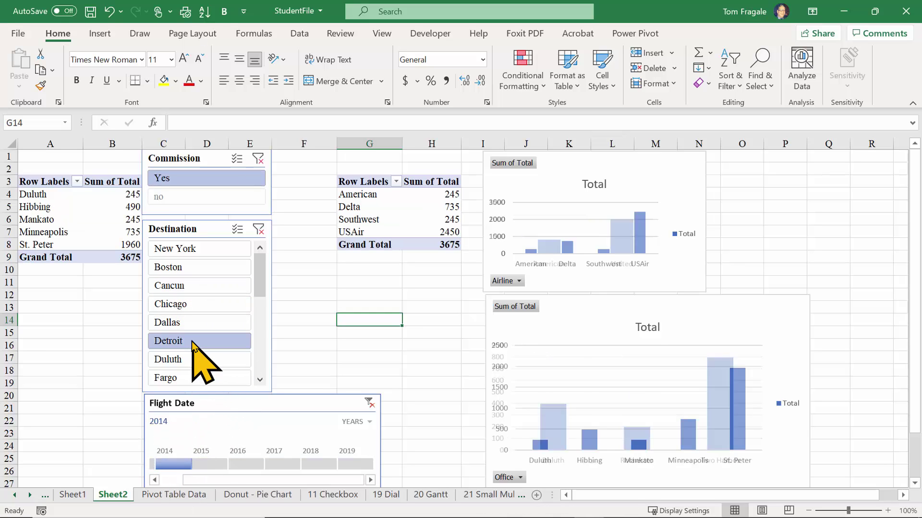
click(191, 286)
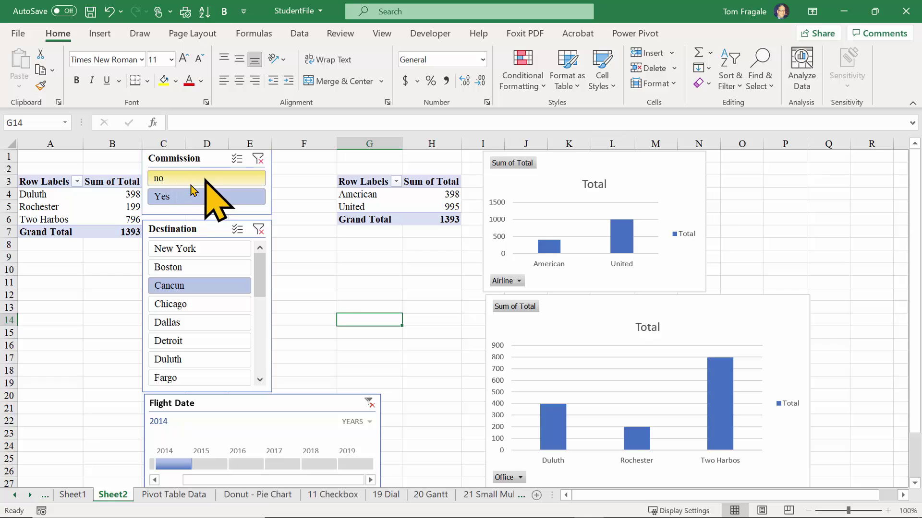
click(258, 159)
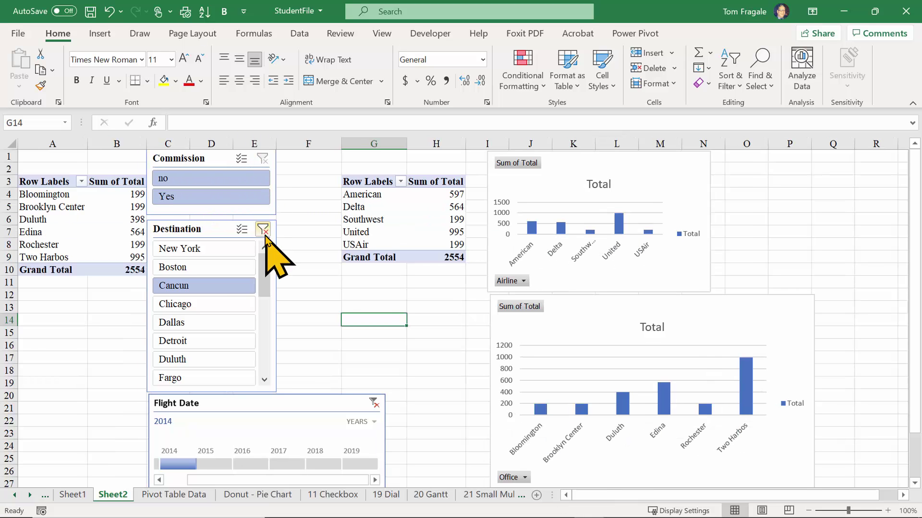
click(264, 232)
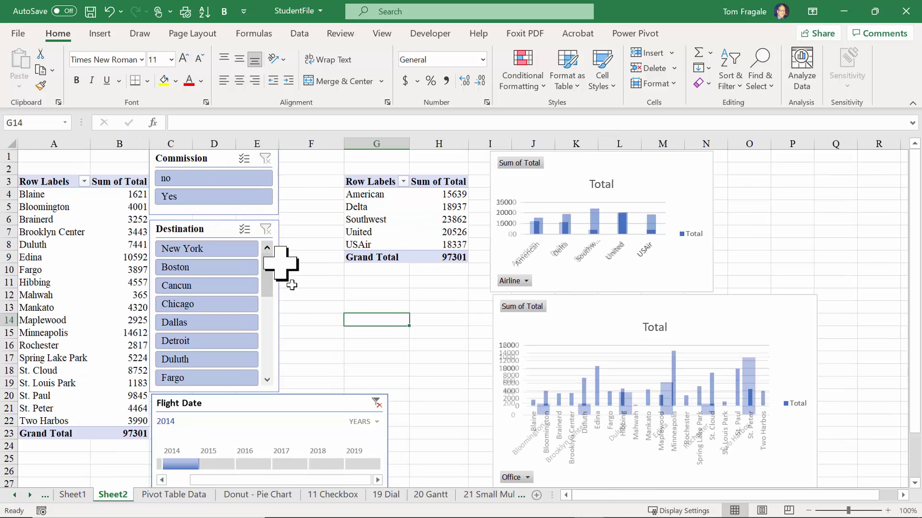
click(374, 403)
click(302, 282)
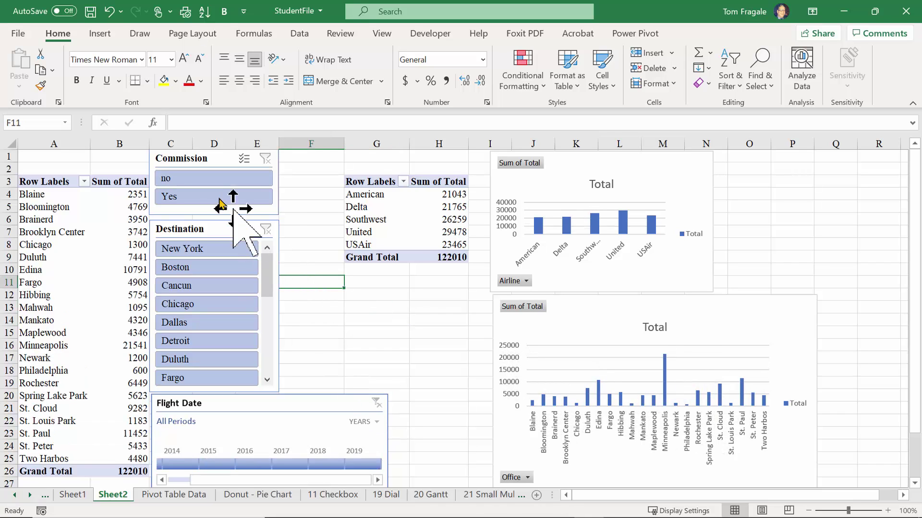
click(209, 155)
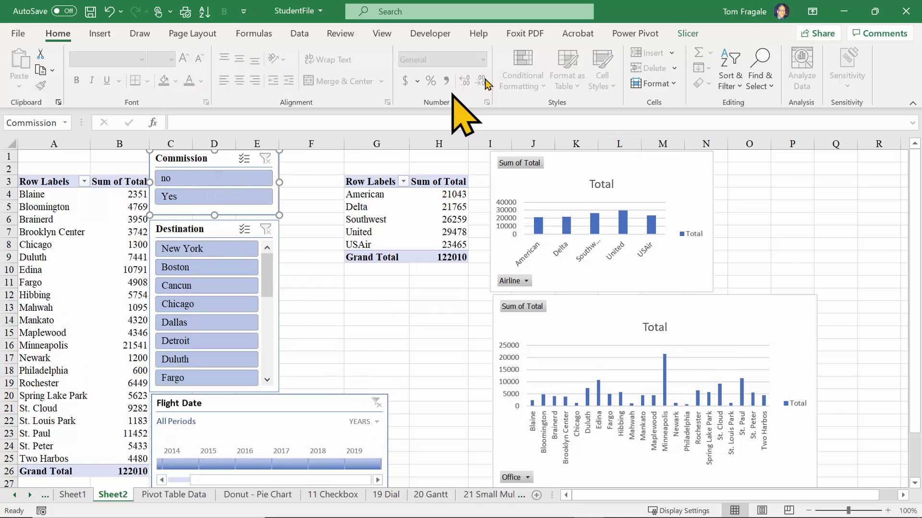
click(687, 34)
click(686, 34)
click(686, 34)
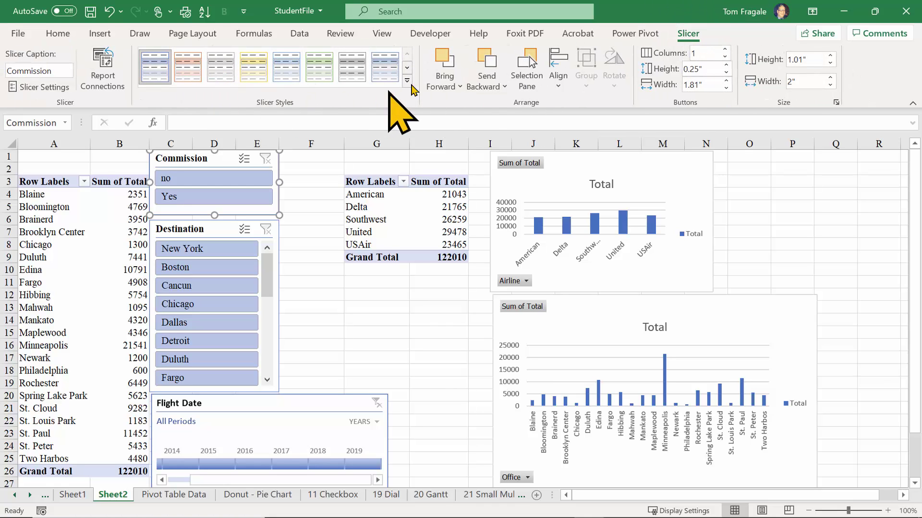
click(107, 85)
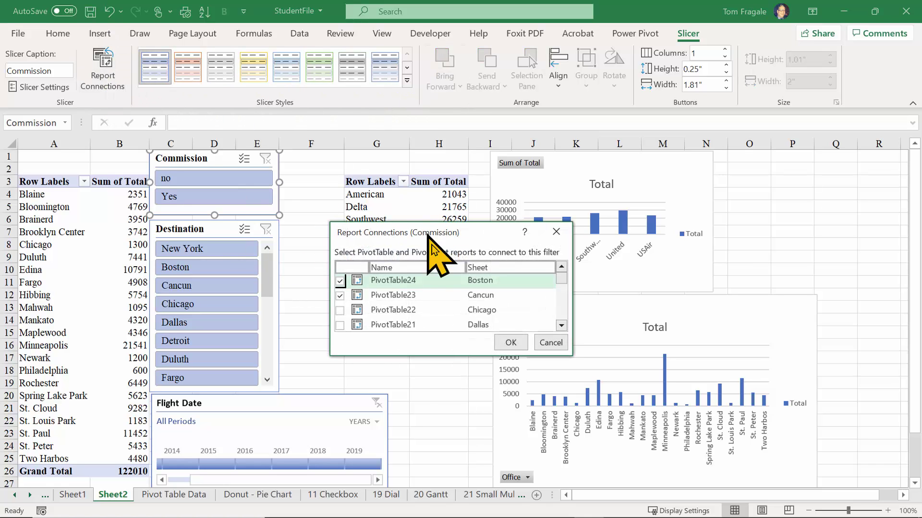
click(550, 343)
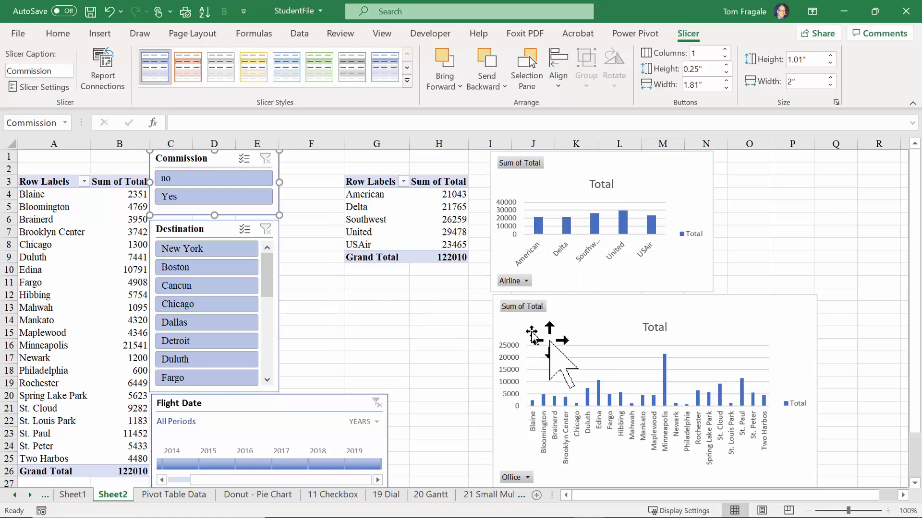
click(339, 307)
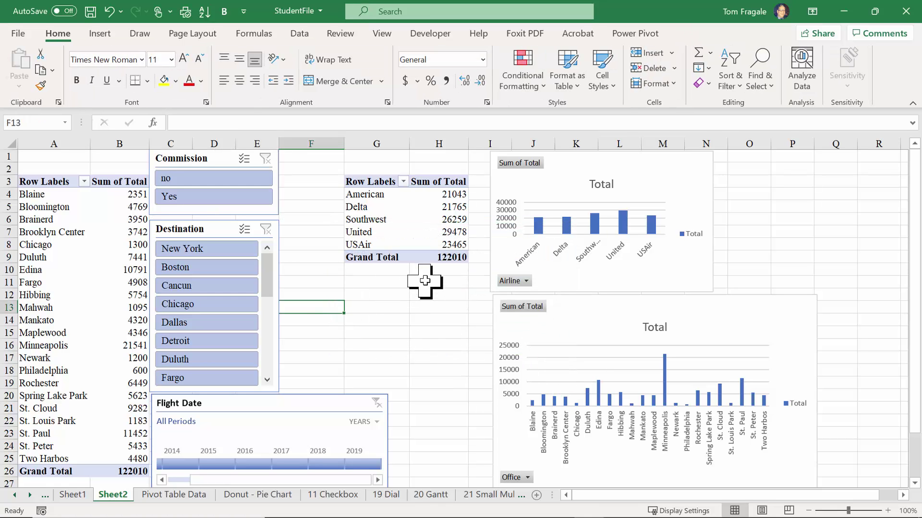